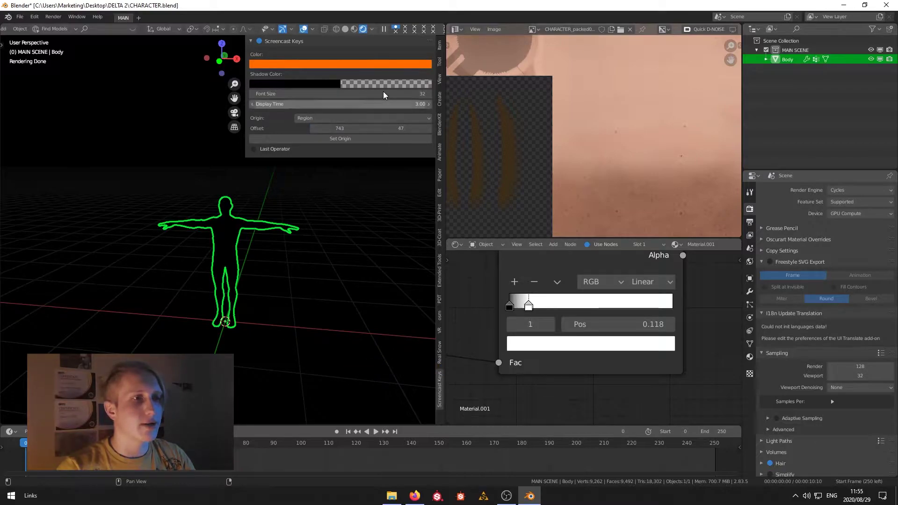
# Step: Enable adaptive sampling in the Cycles render settings
pyautogui.press('n')
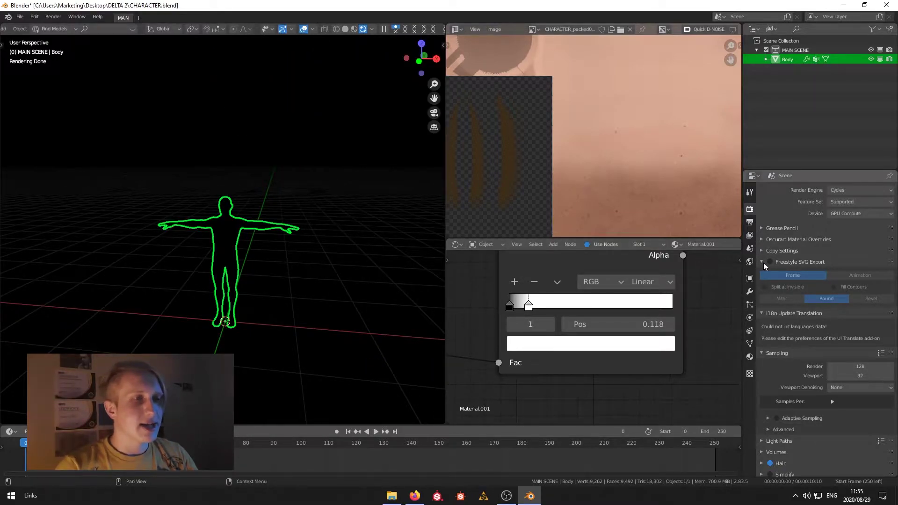
pyautogui.click(832, 401)
pyautogui.click(777, 439)
pyautogui.scroll(-3, 831, 388)
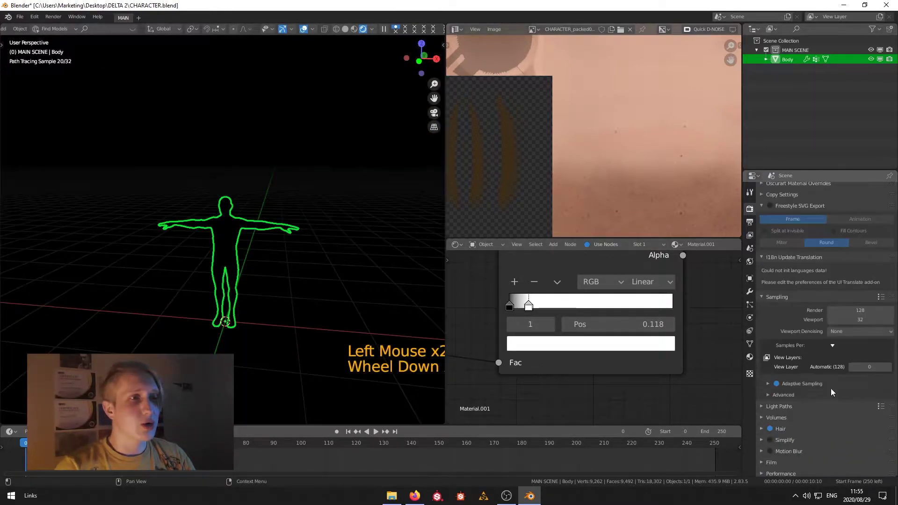
pyautogui.click(767, 395)
pyautogui.click(889, 409)
pyautogui.click(768, 394)
pyautogui.click(768, 394)
pyautogui.click(768, 394)
# Step: Set viewport denoising to OptiX AI-Accelerated and both the render and viewport samples to 500
pyautogui.click(857, 333)
pyautogui.click(855, 352)
pyautogui.click(854, 312)
pyautogui.write('500')
pyautogui.press('Return')
pyautogui.moveTo(854, 313); pyautogui.dragTo(854, 320)
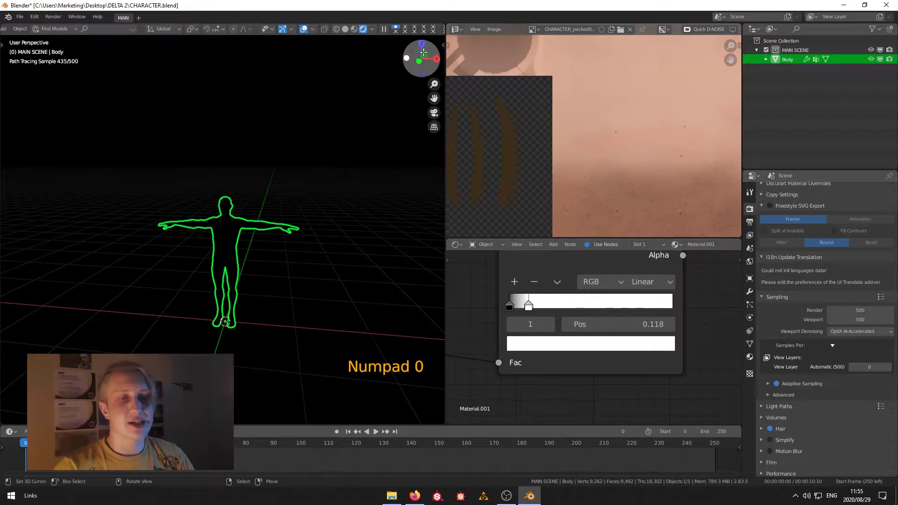
# Step: Turn the image editor area into a 3D viewport and display the body there in solid shading
pyautogui.scroll(4, 261, 267)
pyautogui.keyDown('shift'); pyautogui.moveTo(260, 266); pyautogui.dragTo(227, 267, button='middle'); pyautogui.keyUp('shift')
pyautogui.hotkey('shift', 'a')
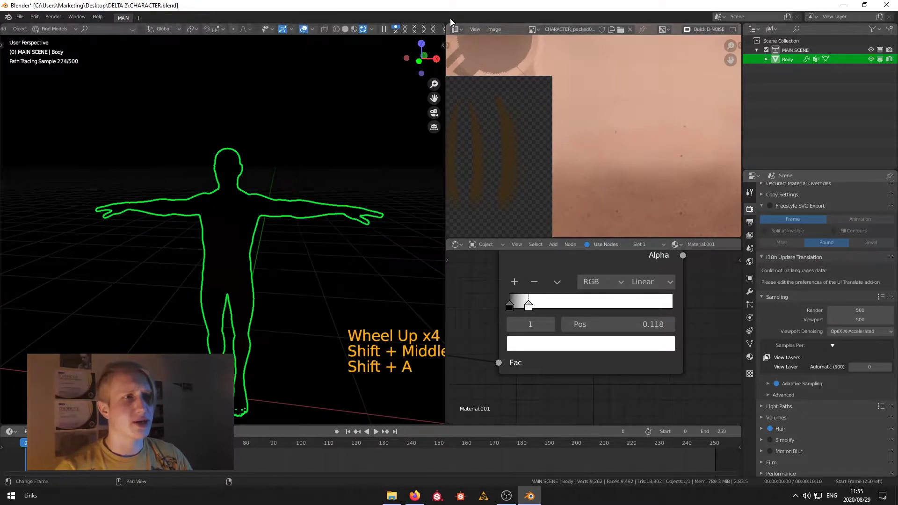
pyautogui.click(456, 29)
pyautogui.hotkey('shift', 'F5')
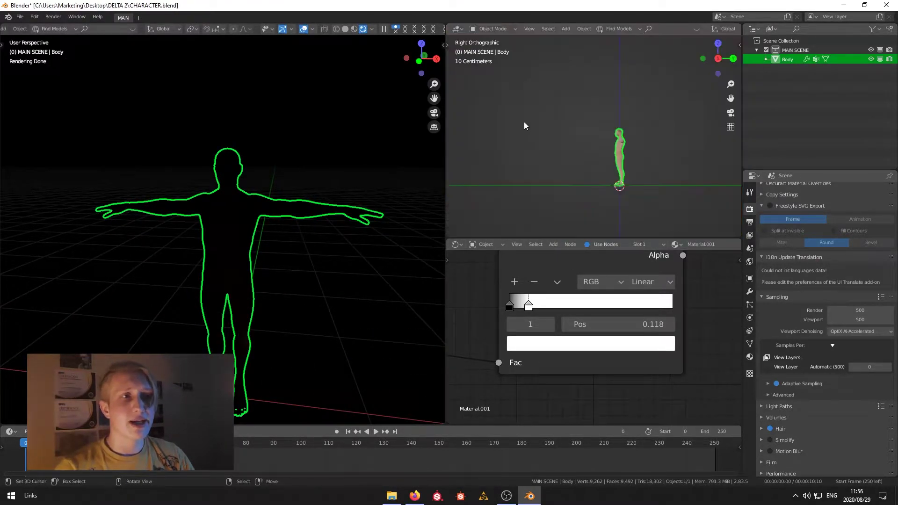
pyautogui.scroll(2, 608, 131)
pyautogui.scroll(-1, 631, 136)
pyautogui.scroll(5, 661, 139)
pyautogui.keyDown('shift'); pyautogui.moveTo(661, 140); pyautogui.dragTo(548, 76, button='middle'); pyautogui.keyUp('shift')
pyautogui.moveTo(690, 29); pyautogui.dragTo(519, 29, button='middle')
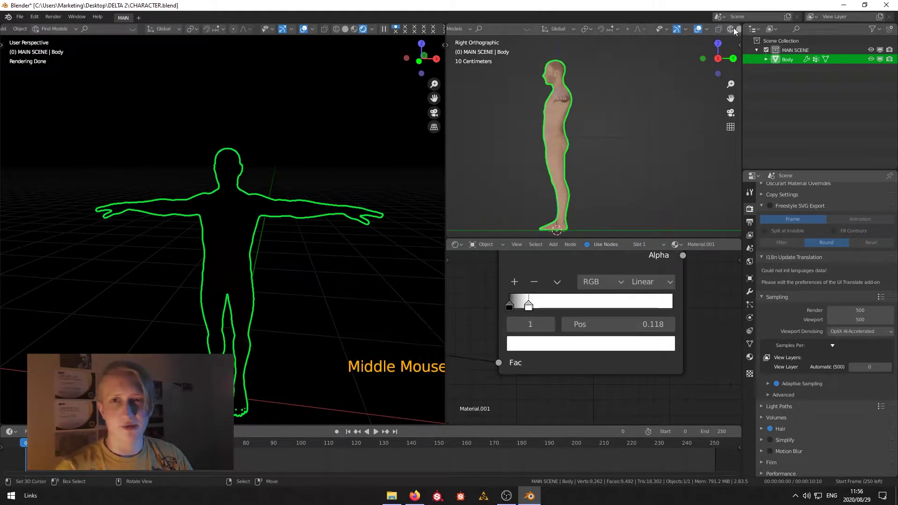
pyautogui.click(738, 28)
# Step: Add an area light and raise it along Z to above the body's head
pyautogui.hotkey('shift', 'a')
pyautogui.moveTo(215, 230)
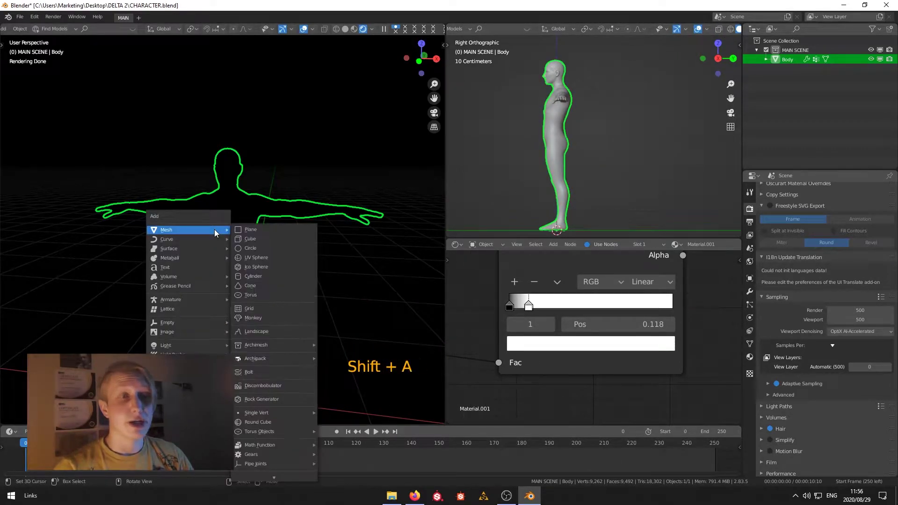
pyautogui.moveTo(216, 345)
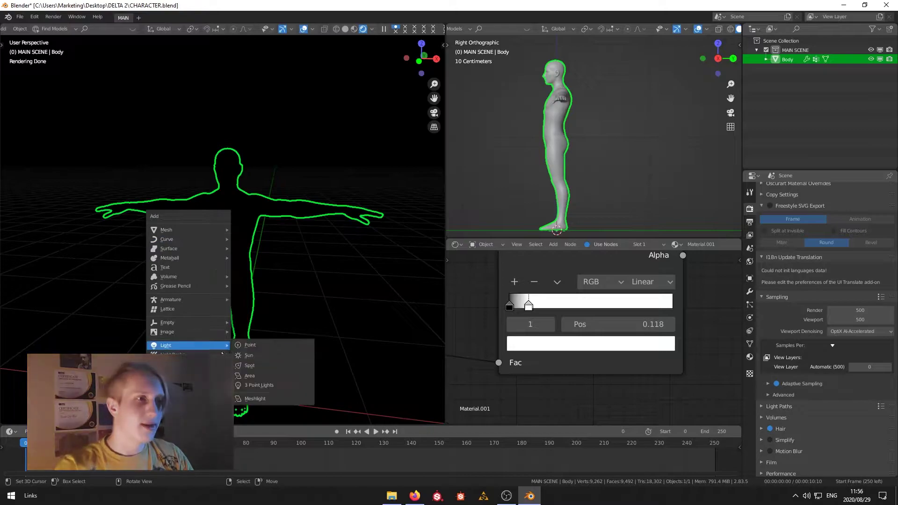
pyautogui.click(304, 351)
pyautogui.press('g')
pyautogui.press('z')
pyautogui.click(323, 80)
pyautogui.scroll(2, 217, 203)
pyautogui.scroll(-1, 217, 203)
pyautogui.scroll(4, 218, 203)
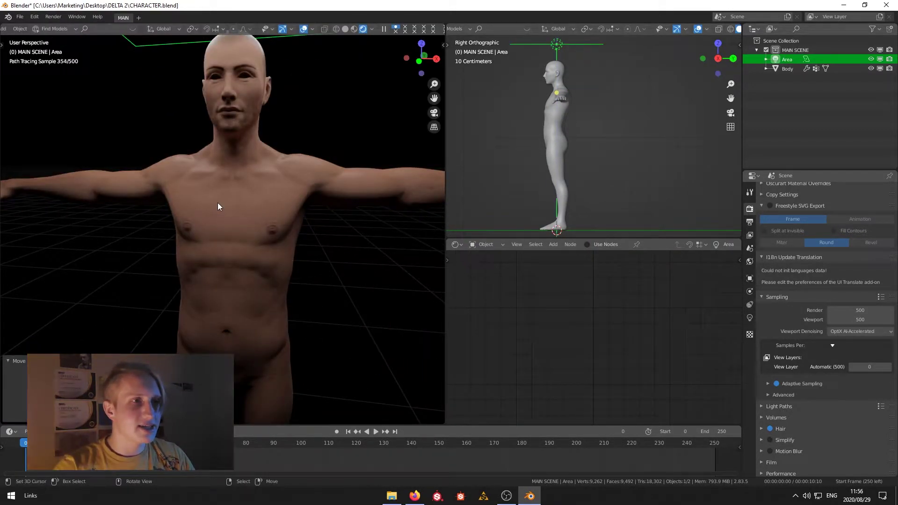
# Step: Remove the Armature modifier from the body
pyautogui.rightClick(218, 203)
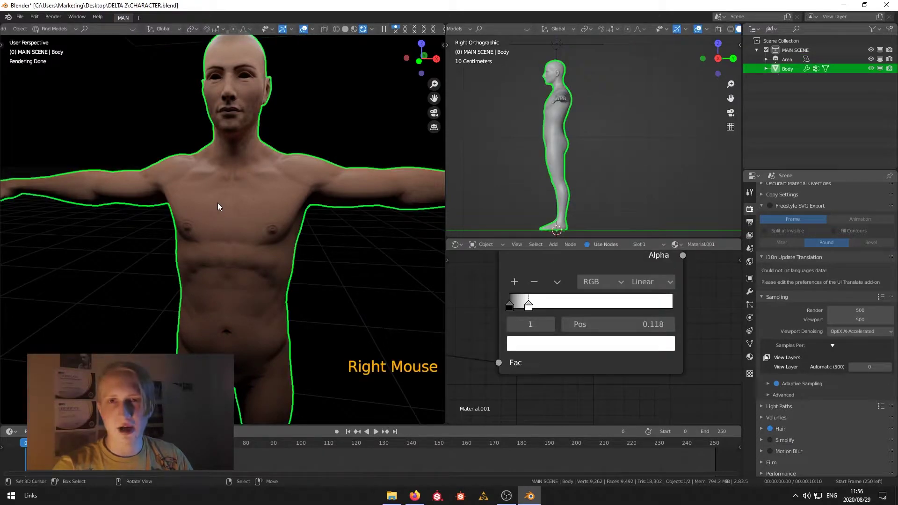
pyautogui.click(749, 291)
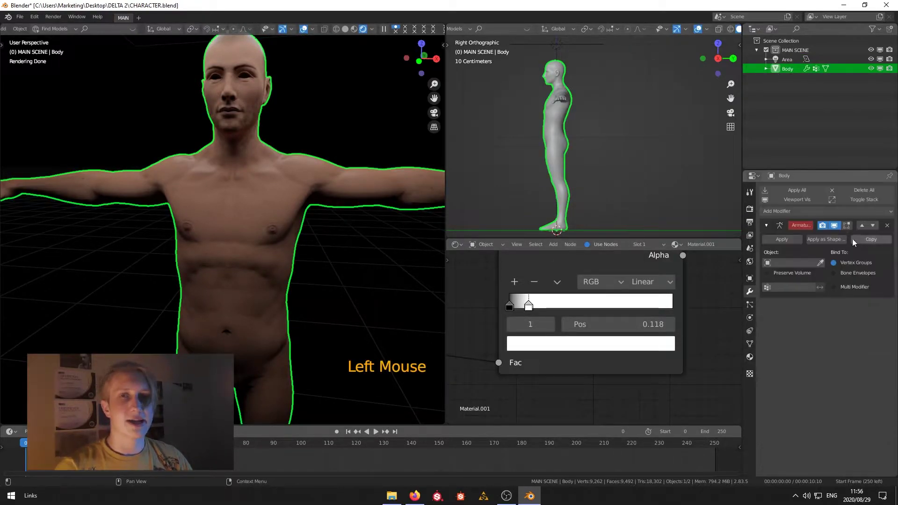
pyautogui.click(887, 226)
# Step: Add a Catmull-Clark Subdivision Surface modifier to the body and set its viewport level to 2
pyautogui.click(828, 211)
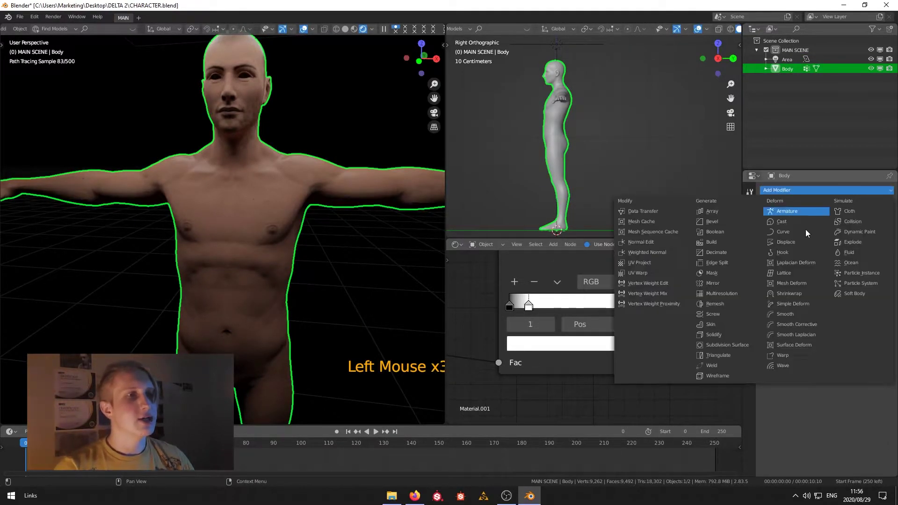
pyautogui.click(714, 344)
pyautogui.click(848, 253)
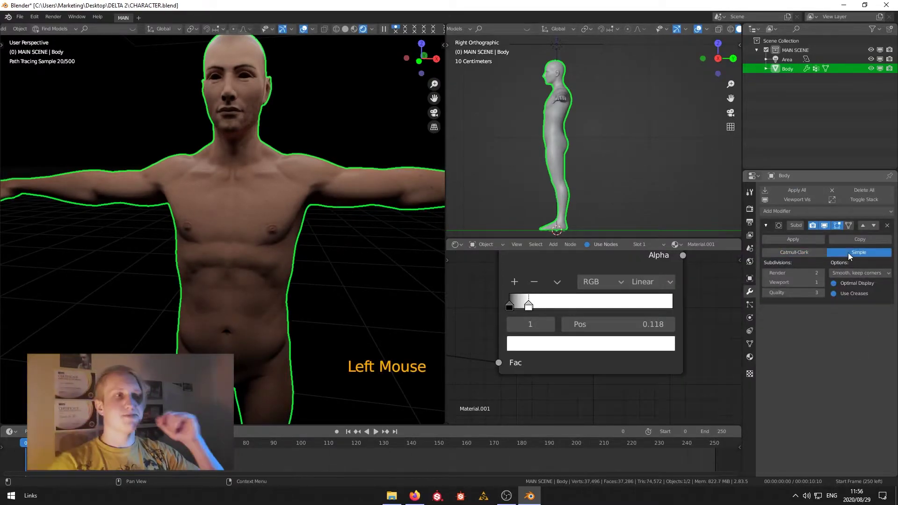
pyautogui.click(809, 253)
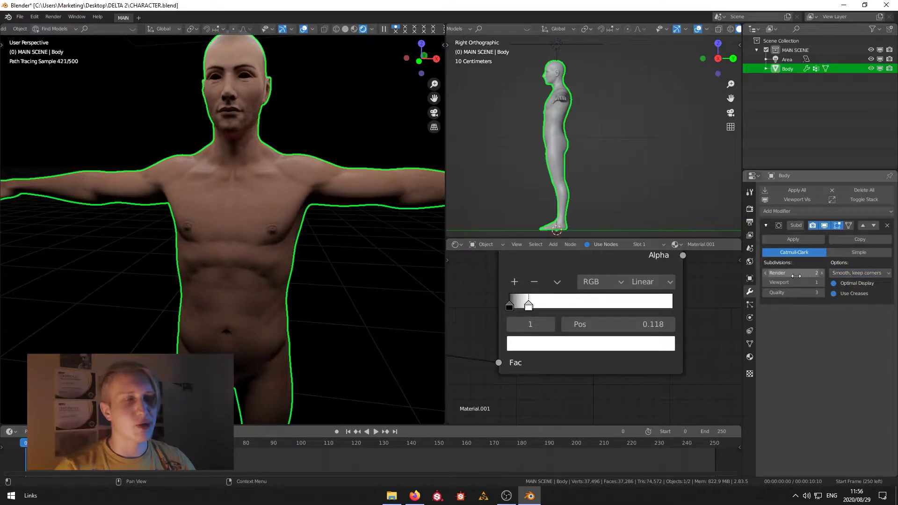
pyautogui.click(823, 282)
# Step: Examine the subdivided body's surface and skin shading from several angles in the rendered viewport
pyautogui.scroll(4, 276, 247)
pyautogui.moveTo(270, 246); pyautogui.dragTo(331, 269, button='middle')
pyautogui.scroll(-3, 331, 269)
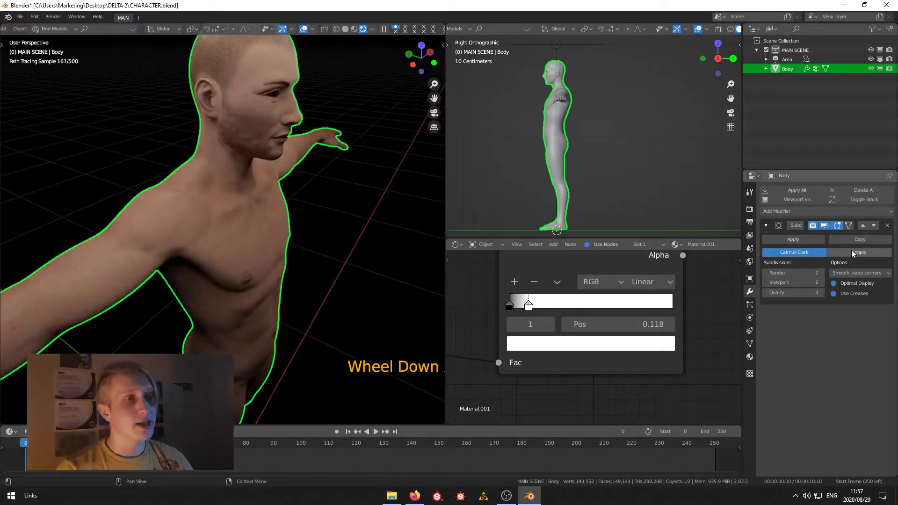
pyautogui.scroll(-3, 207, 252)
pyautogui.moveTo(208, 251); pyautogui.dragTo(261, 264, button='middle')
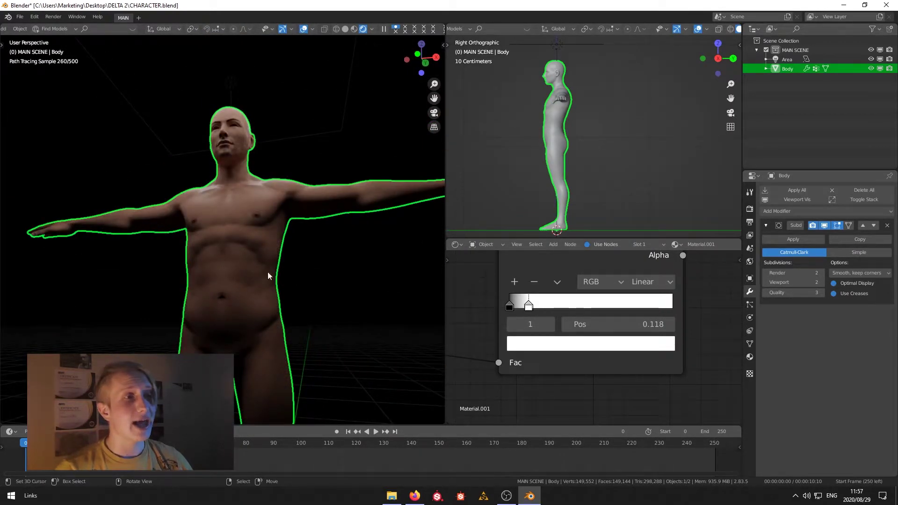
pyautogui.scroll(3, 251, 290)
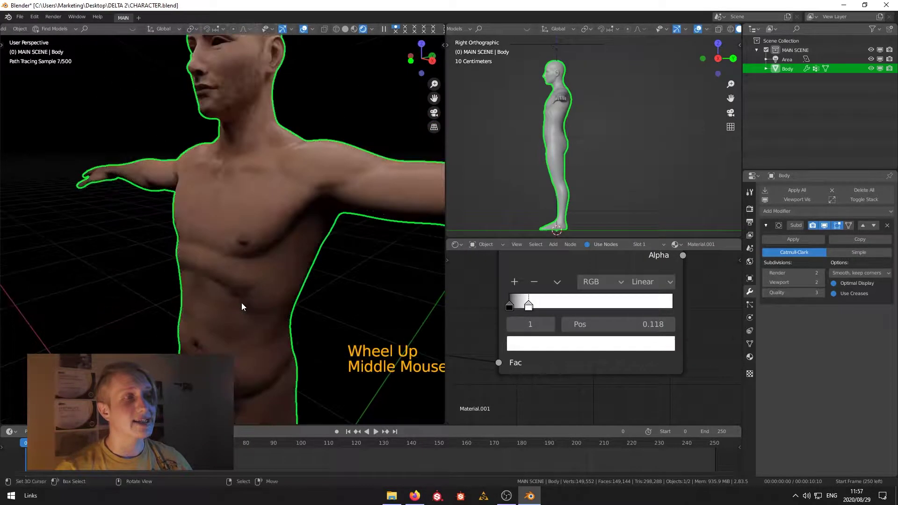
pyautogui.click(765, 225)
pyautogui.moveTo(218, 266); pyautogui.dragTo(285, 257, button='middle')
pyautogui.keyDown('shift'); pyautogui.moveTo(304, 253); pyautogui.dragTo(306, 314, button='middle'); pyautogui.keyUp('shift')
pyautogui.scroll(1, 306, 315)
pyautogui.scroll(-4, 307, 315)
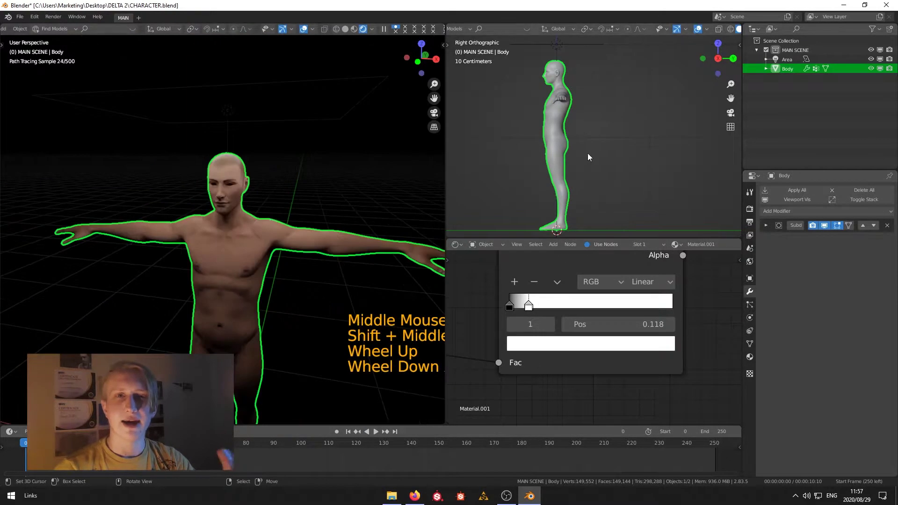
# Step: Move the area light above and behind the body, about Y 2174 mm and Z 2369 mm, and tilt it about -59.5° on X
pyautogui.scroll(-3, 587, 153)
pyautogui.rightClick(585, 83)
pyautogui.press('g')
pyautogui.press('KP_1')
pyautogui.press('g')
pyautogui.click(659, 164)
pyautogui.press('r')
pyautogui.click(467, 54)
pyautogui.press('g')
pyautogui.click(658, 111)
# Step: Shift the rear area light closer to the body
pyautogui.scroll(-2, 174, 241)
pyautogui.keyDown('shift'); pyautogui.moveTo(175, 241); pyautogui.dragTo(207, 224, button='middle'); pyautogui.keyUp('shift')
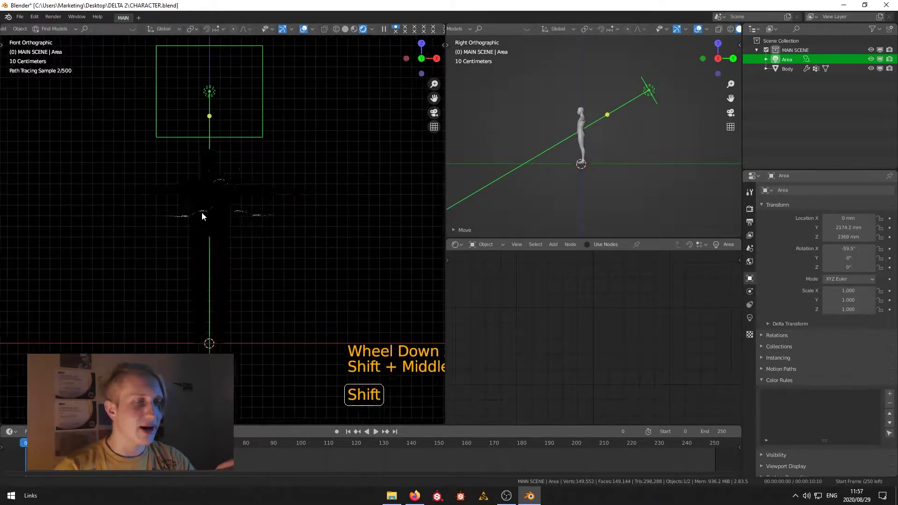
pyautogui.scroll(4, 610, 122)
pyautogui.press('g')
pyautogui.click(587, 121)
# Step: Raise the rear area light's power to about 1016 W
pyautogui.click(750, 317)
pyautogui.moveTo(842, 296); pyautogui.dragTo(875, 296)
pyautogui.scroll(1, 178, 159)
pyautogui.scroll(5, 179, 158)
pyautogui.keyDown('shift'); pyautogui.moveTo(190, 159); pyautogui.dragTo(260, 283, button='middle'); pyautogui.keyUp('shift')
pyautogui.moveTo(842, 296); pyautogui.dragTo(863, 295)
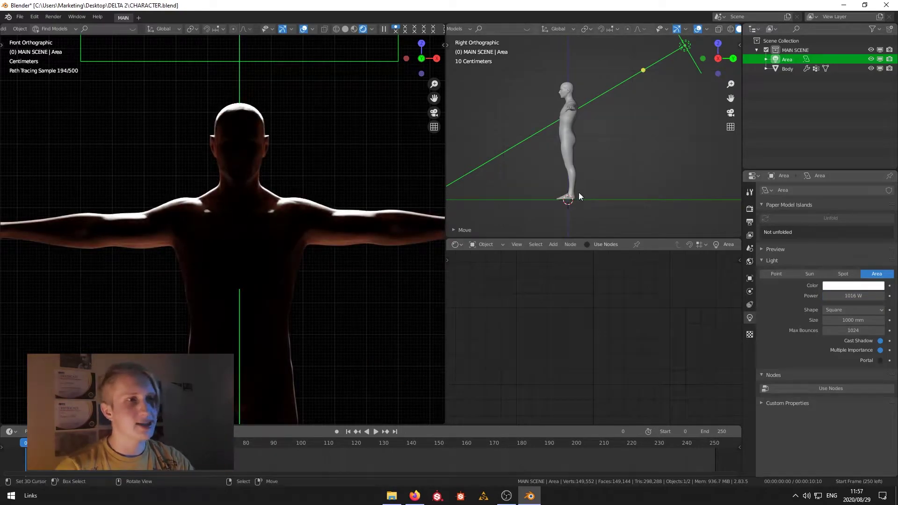
pyautogui.scroll(-5, 579, 192)
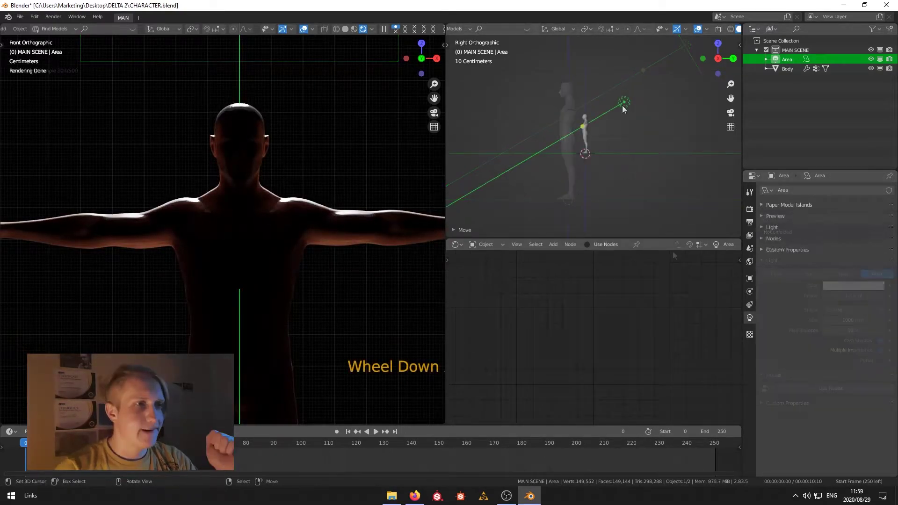
pyautogui.click(772, 228)
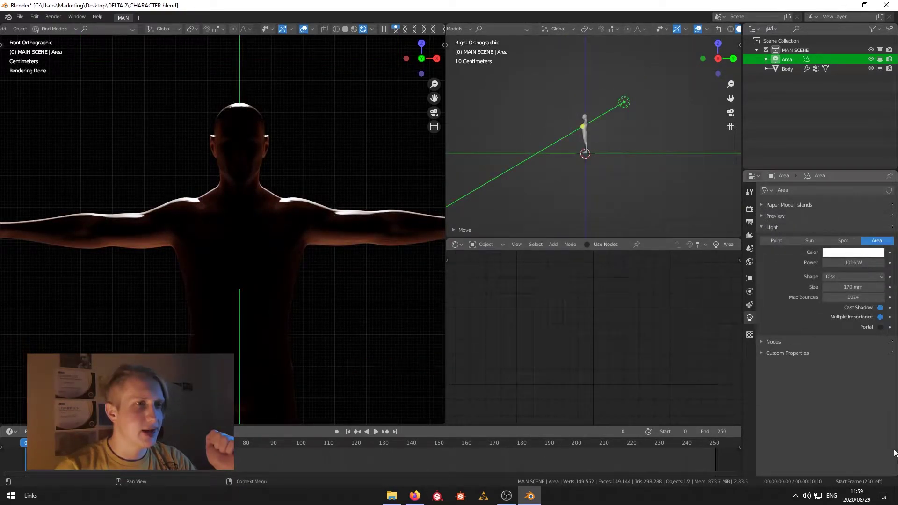
pyautogui.click(760, 227)
pyautogui.click(759, 226)
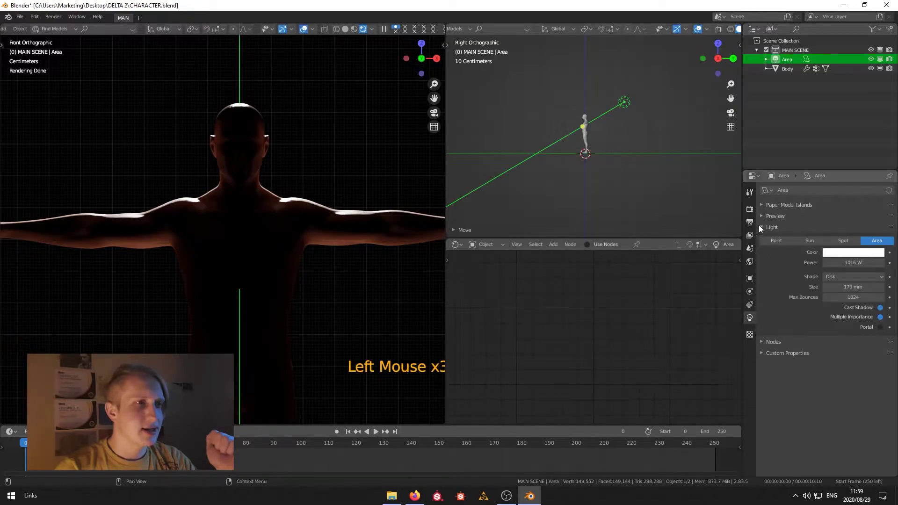
pyautogui.click(759, 225)
# Step: Duplicate the rear area light and place the copy in front of the body, off to one side above the outstretched arm
pyautogui.hotkey('shift', 'd')
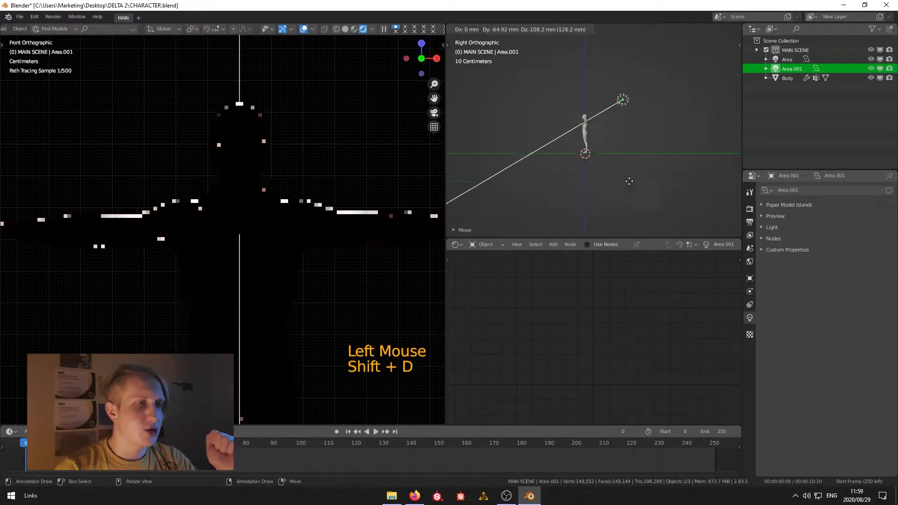
pyautogui.click(561, 185)
pyautogui.scroll(-1, 223, 104)
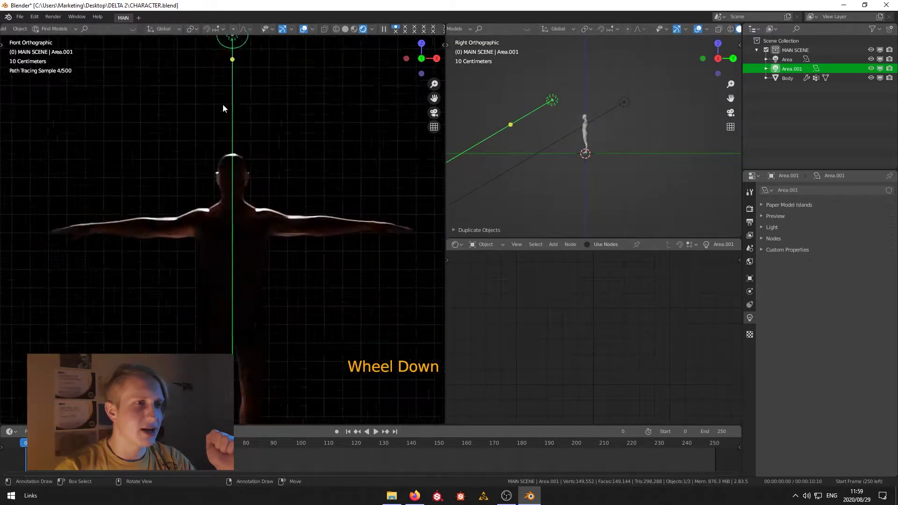
pyautogui.scroll(1, 197, 160)
pyautogui.scroll(-1, 197, 161)
pyautogui.press('g')
pyautogui.click(186, 161)
# Step: Rotate the duplicated light in the front and side views so it aims at the body
pyautogui.press('r')
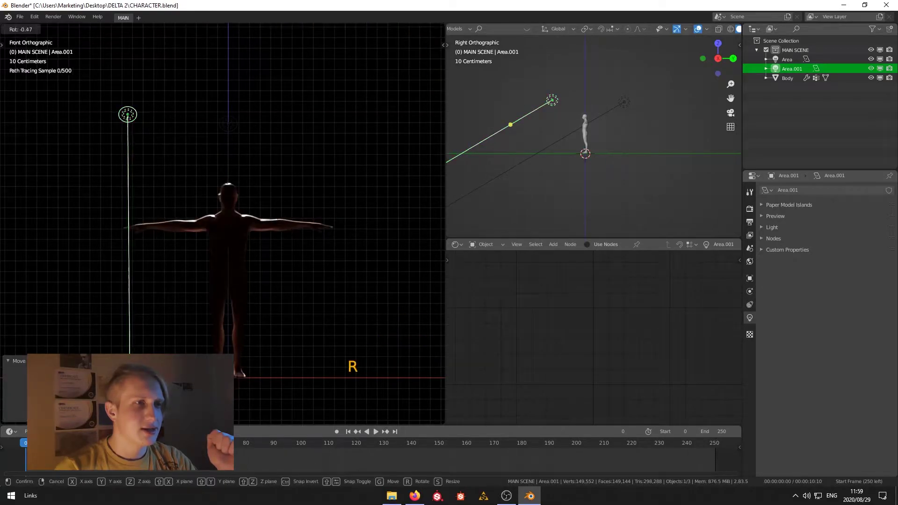
pyautogui.click(516, 154)
pyautogui.press('r')
pyautogui.click(607, 102)
pyautogui.moveTo(607, 102); pyautogui.dragTo(630, 175, button='middle')
pyautogui.press('KP_3')
# Step: Adjust the power of the duplicated front light
pyautogui.scroll(5, 590, 112)
pyautogui.scroll(-1, 323, 261)
pyautogui.scroll(2, 325, 271)
pyautogui.scroll(-1, 327, 280)
pyautogui.scroll(4, 330, 287)
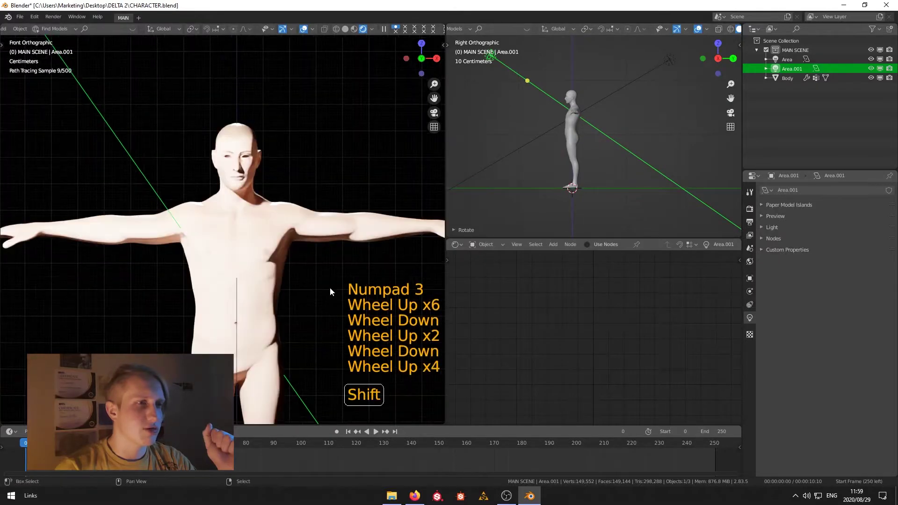
pyautogui.keyDown('shift'); pyautogui.moveTo(330, 287); pyautogui.dragTo(322, 265, button='middle'); pyautogui.keyUp('shift')
pyautogui.scroll(3, 653, 115)
pyautogui.click(771, 227)
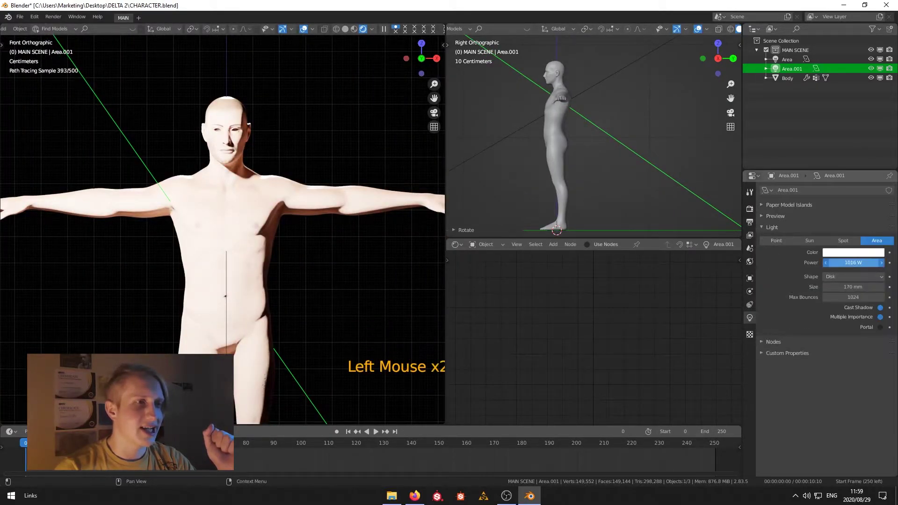
pyautogui.moveTo(854, 287); pyautogui.dragTo(860, 263)
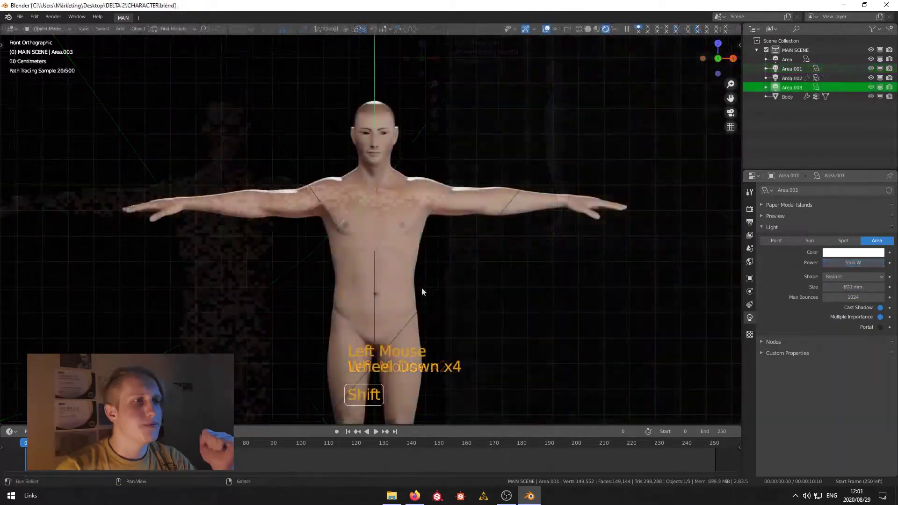
# Step: Switch the enlarged viewport to solid shading
pyautogui.keyDown('shift'); pyautogui.moveTo(422, 287); pyautogui.dragTo(436, 283, button='middle'); pyautogui.keyUp('shift')
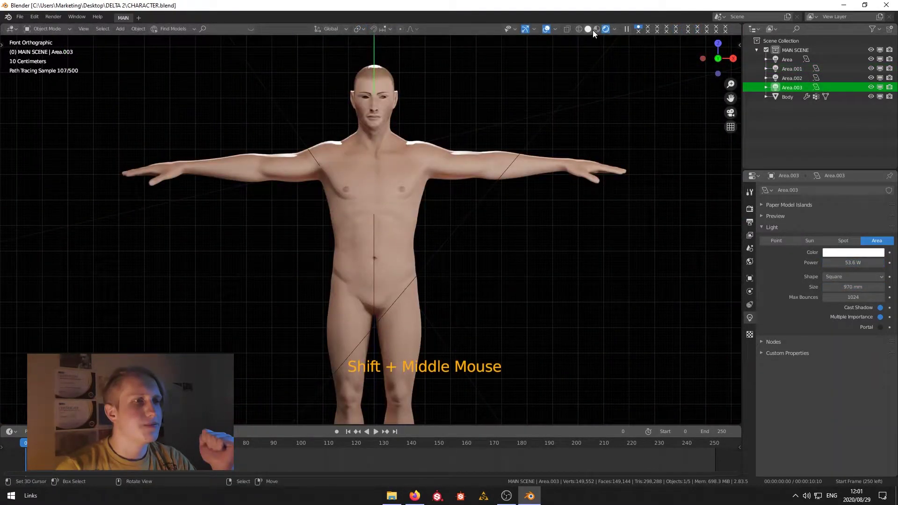
pyautogui.click(588, 29)
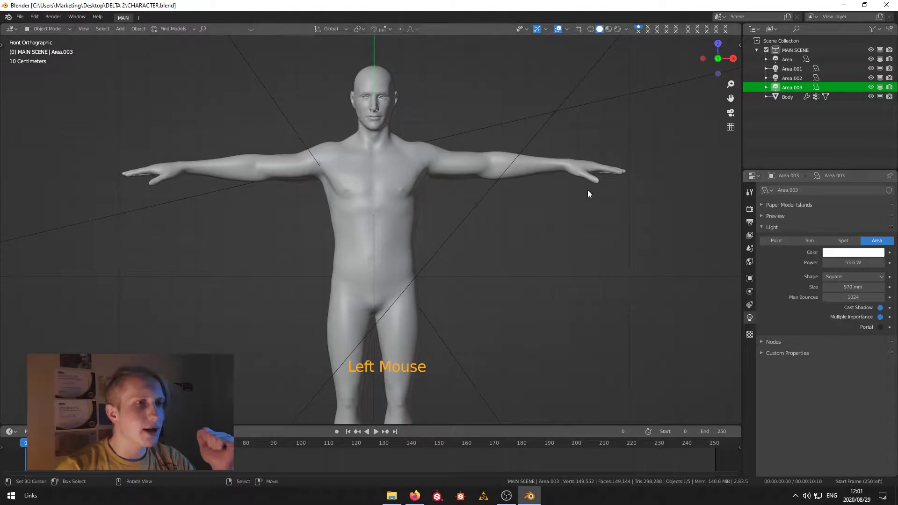
pyautogui.rightClick(513, 197)
pyautogui.scroll(-7, 581, 120)
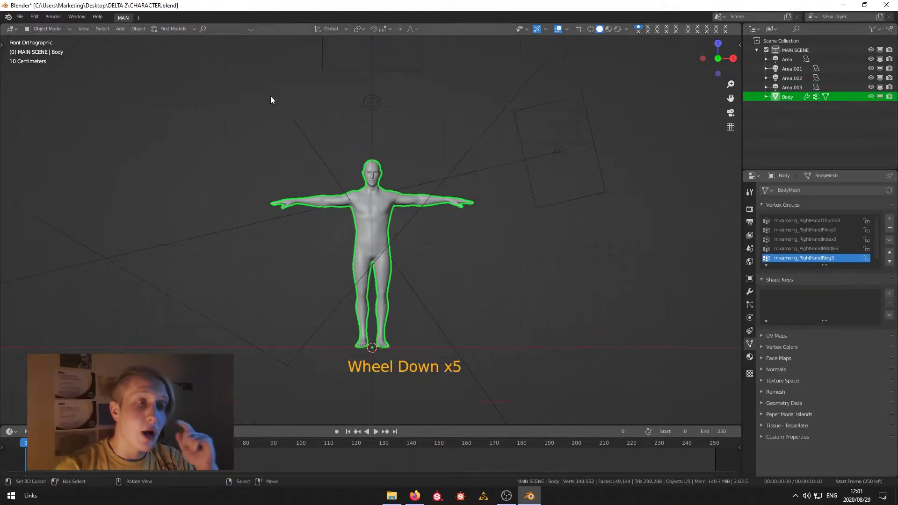
# Step: Select all four area lights and move them into a new collection
pyautogui.rightClick(304, 134)
pyautogui.keyDown('shift'); pyautogui.rightClick(372, 140); pyautogui.keyUp('shift')
pyautogui.keyDown('shift'); pyautogui.rightClick(378, 94); pyautogui.keyUp('shift')
pyautogui.keyDown('shift'); pyautogui.rightClick(502, 174); pyautogui.keyUp('shift')
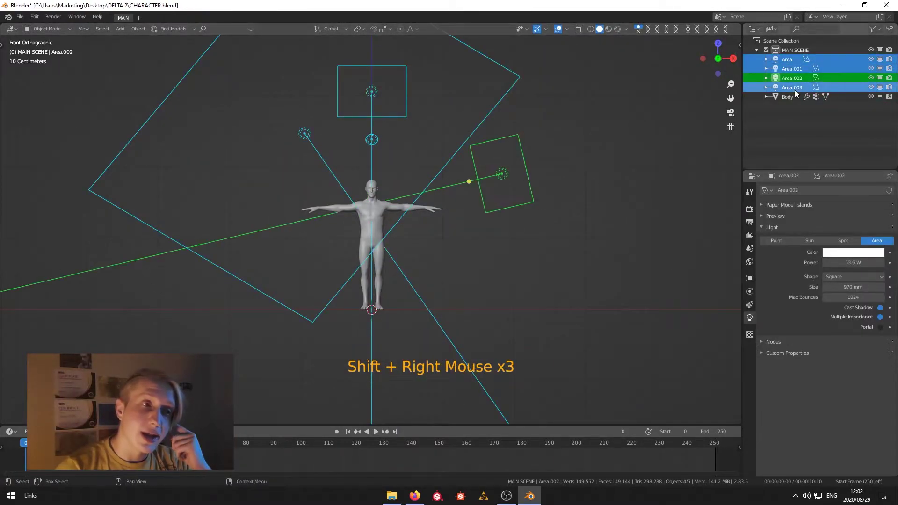
pyautogui.click(785, 79)
pyautogui.moveTo(785, 80); pyautogui.dragTo(794, 107)
pyautogui.click(757, 69)
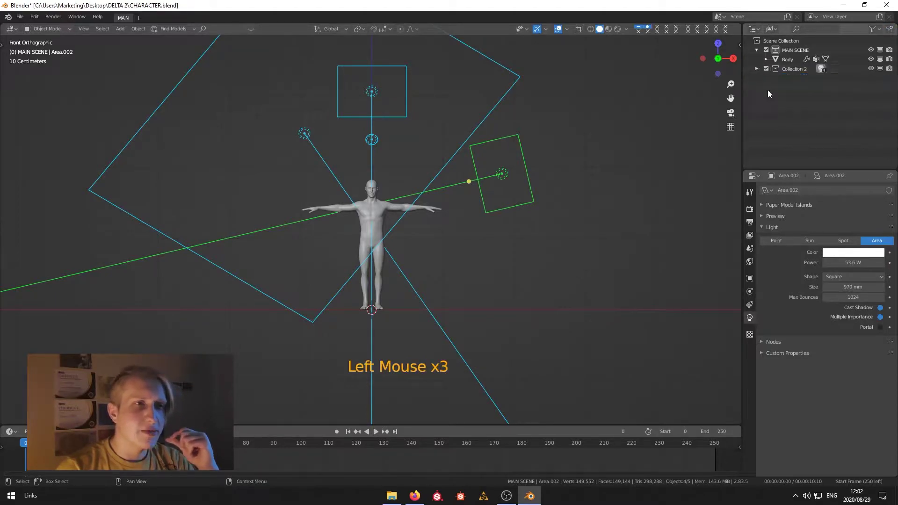
# Step: Rename the new light collection to LIGHTS
pyautogui.doubleClick(793, 68)
pyautogui.write('LIGHTS')
pyautogui.press('Return')
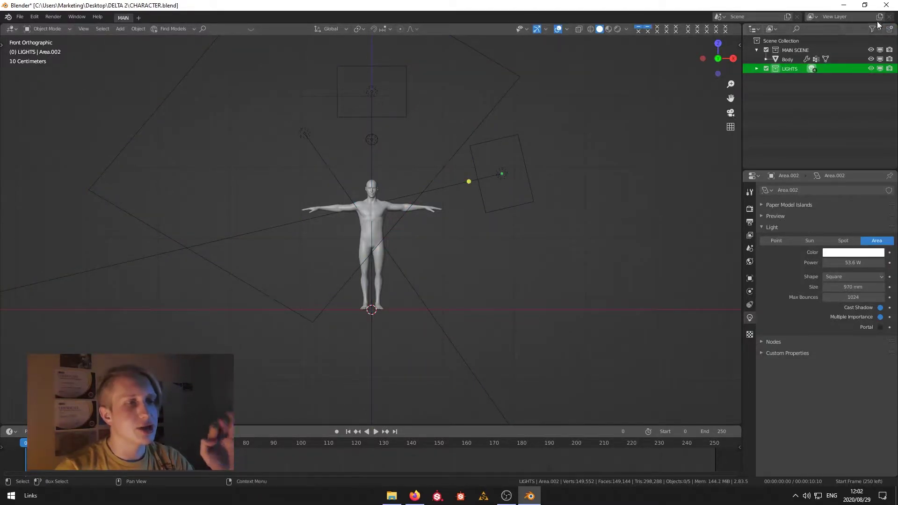
# Step: Show the selectability toggles in the outliner and make the LIGHTS collection unselectable
pyautogui.click(873, 28)
pyautogui.click(816, 61)
pyautogui.click(861, 69)
# Step: Switch the viewport to rendered shading, hiding the LIGHTS collection and then showing it again
pyautogui.click(871, 68)
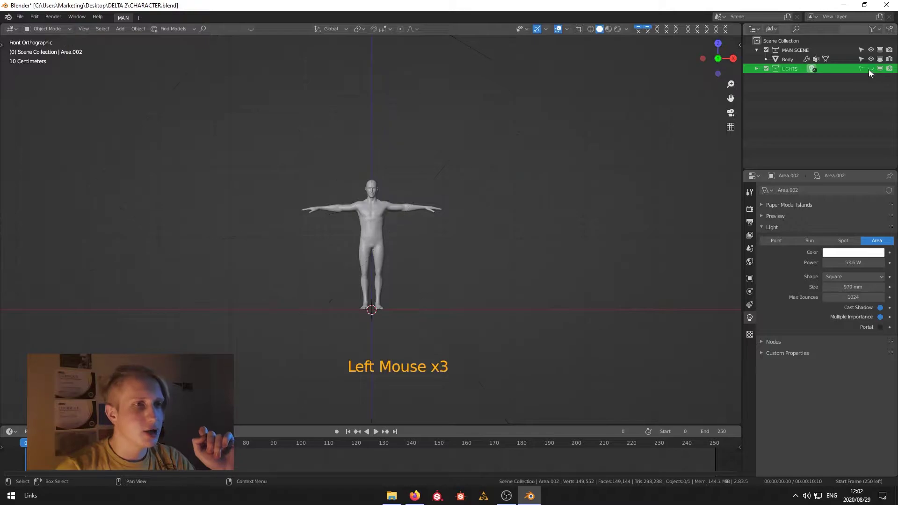
pyautogui.scroll(2, 637, 58)
pyautogui.click(617, 29)
pyautogui.click(871, 68)
# Step: Toggle the LIGHTS collection's viewport visibility off and on to compare the rendered body with and without lighting
pyautogui.click(880, 69)
pyautogui.click(881, 70)
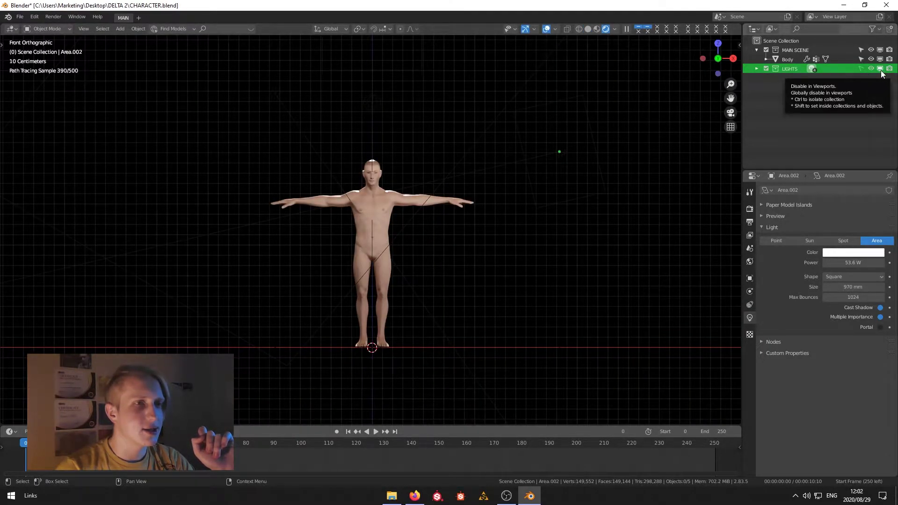
pyautogui.click(880, 70)
pyautogui.click(881, 70)
pyautogui.click(880, 70)
pyautogui.click(880, 69)
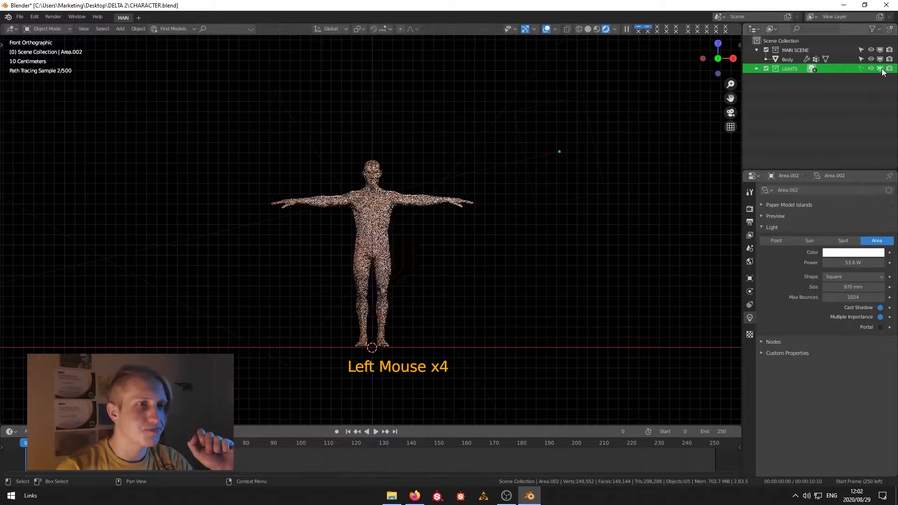
pyautogui.click(871, 69)
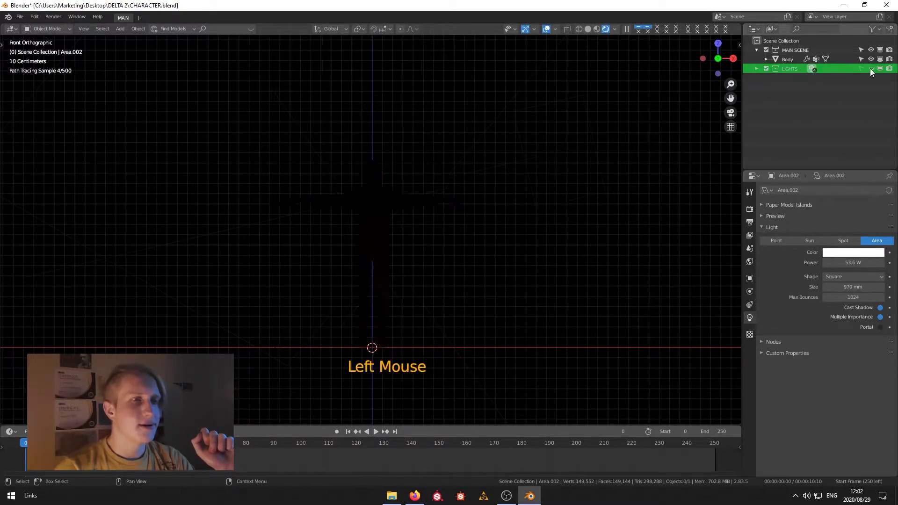
pyautogui.click(871, 70)
# Step: Turn off the Extras overlay to hide the light outlines over the rendered body
pyautogui.scroll(2, 448, 196)
pyautogui.scroll(1, 448, 195)
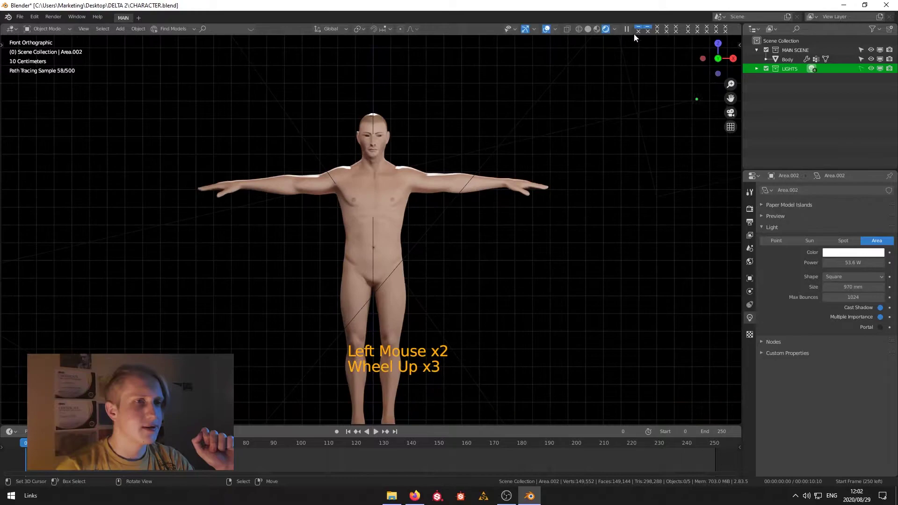
pyautogui.click(614, 29)
pyautogui.click(555, 29)
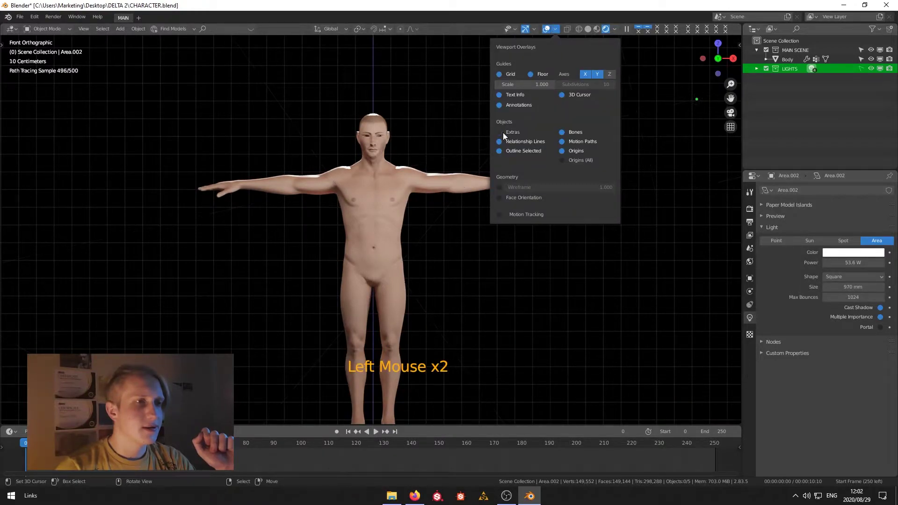
pyautogui.scroll(2, 421, 266)
pyautogui.keyDown('shift'); pyautogui.moveTo(421, 266); pyautogui.dragTo(427, 269, button='middle'); pyautogui.keyUp('shift')
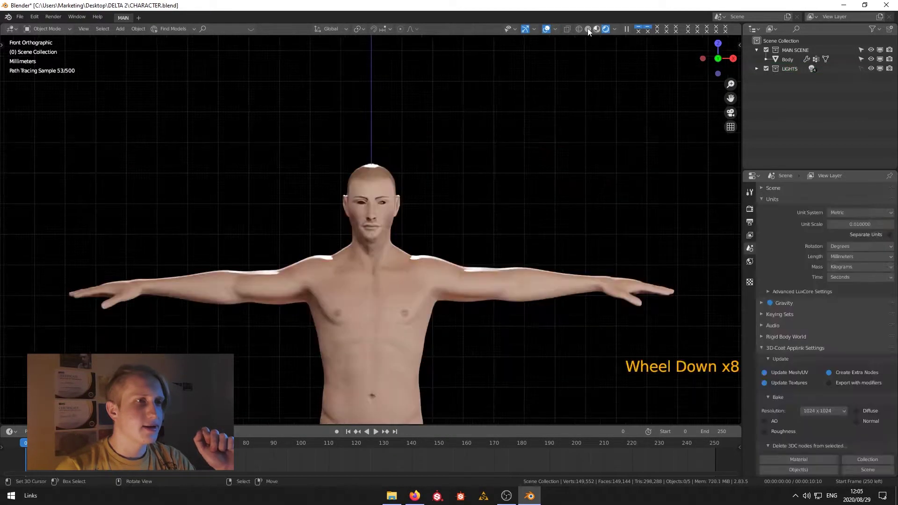
# Step: Return the viewport to solid shading and add a human metarig armature at the origin
pyautogui.click(587, 29)
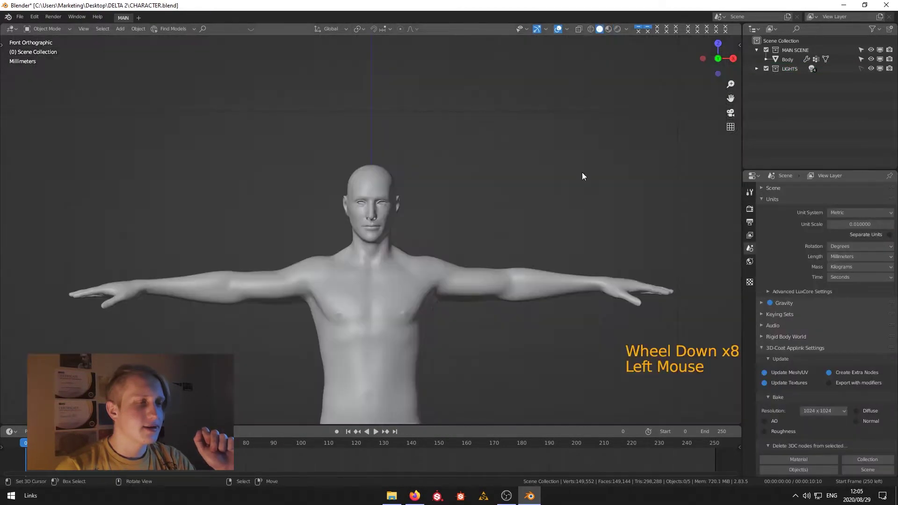
pyautogui.keyDown('shift'); pyautogui.scroll(1, 472, 300); pyautogui.keyUp('shift')
pyautogui.keyDown('shift'); pyautogui.moveTo(473, 300); pyautogui.dragTo(482, 63, button='middle'); pyautogui.keyUp('shift')
pyautogui.scroll(-6, 446, 313)
pyautogui.scroll(-1, 446, 312)
pyautogui.hotkey('shift', 'a')
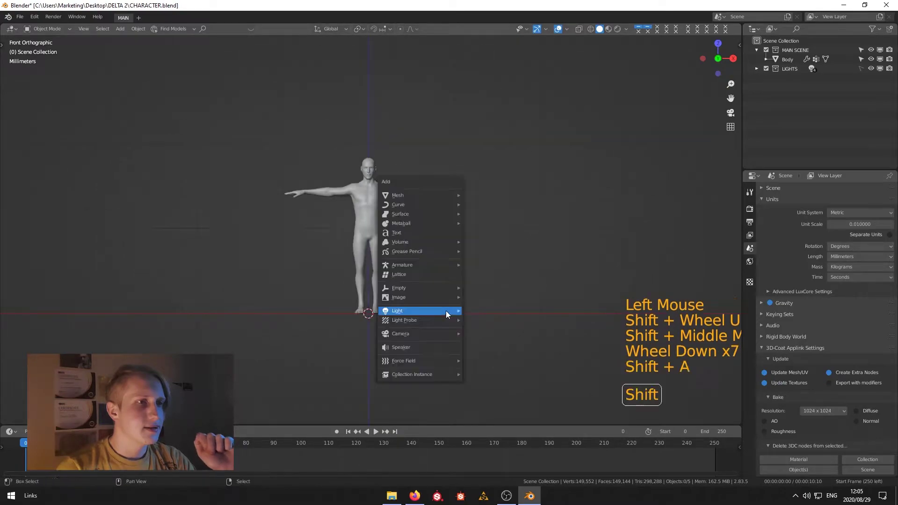
pyautogui.moveTo(419, 266)
pyautogui.click(500, 275)
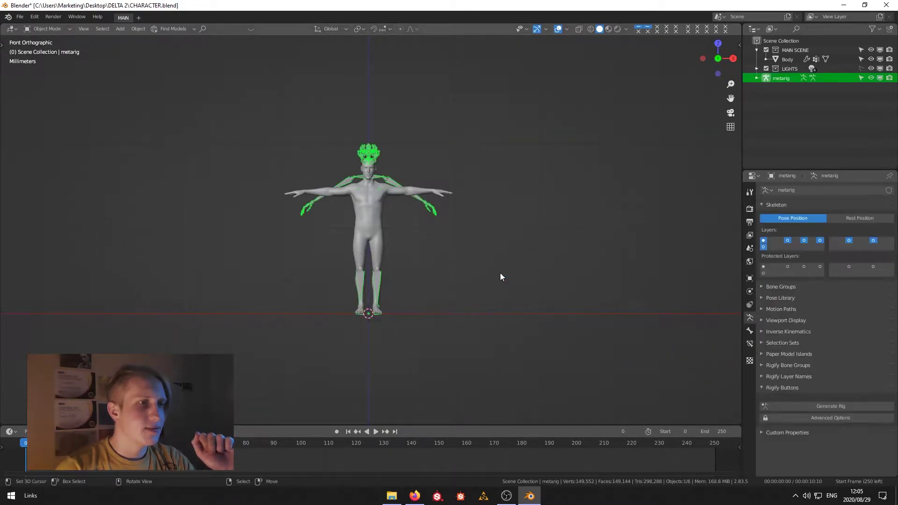
# Step: Scale the metarig down to about 0.91 to roughly match the body's height
pyautogui.press('s')
pyautogui.scroll(-1, 568, 236)
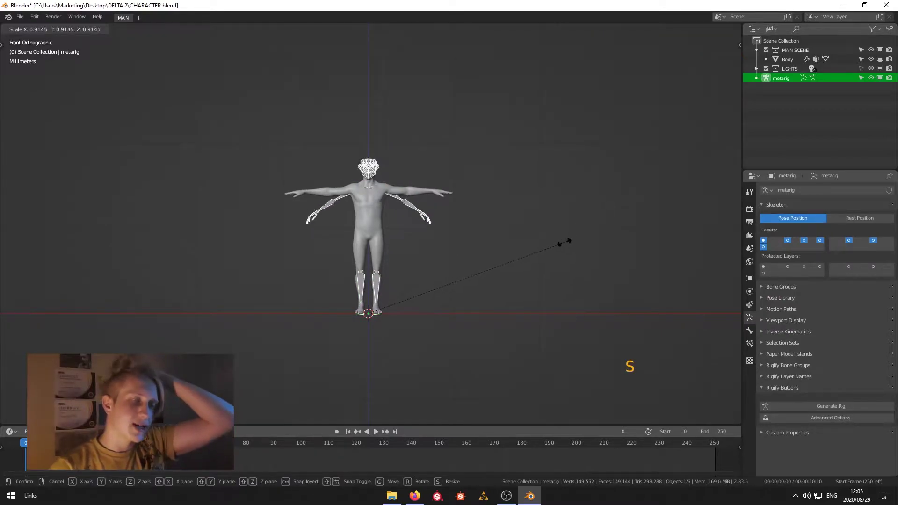
pyautogui.click(561, 244)
pyautogui.scroll(3, 308, 177)
pyautogui.scroll(3, 358, 182)
pyautogui.keyDown('shift'); pyautogui.moveTo(358, 183); pyautogui.dragTo(369, 266, button='middle'); pyautogui.keyUp('shift')
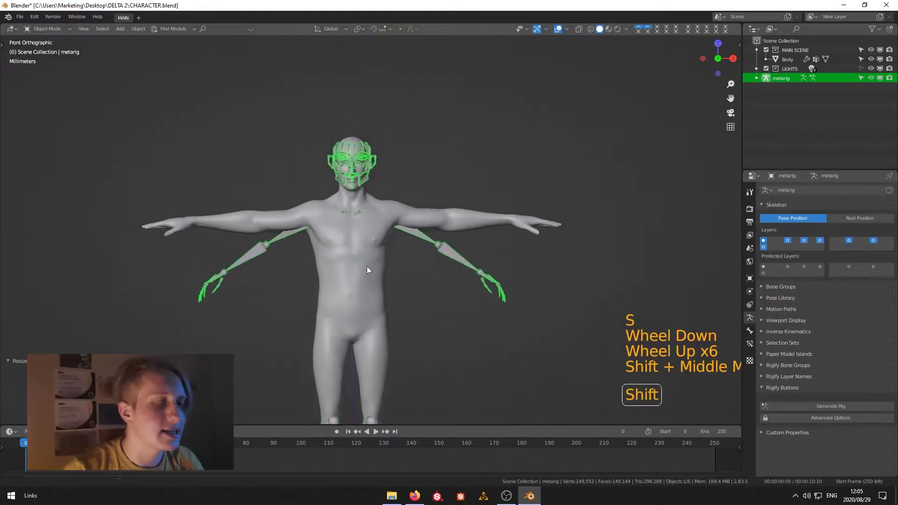
# Step: Fine-tune the metarig's scale against the head and apply its transform
pyautogui.scroll(4, 384, 202)
pyautogui.press('s')
pyautogui.click(517, 144)
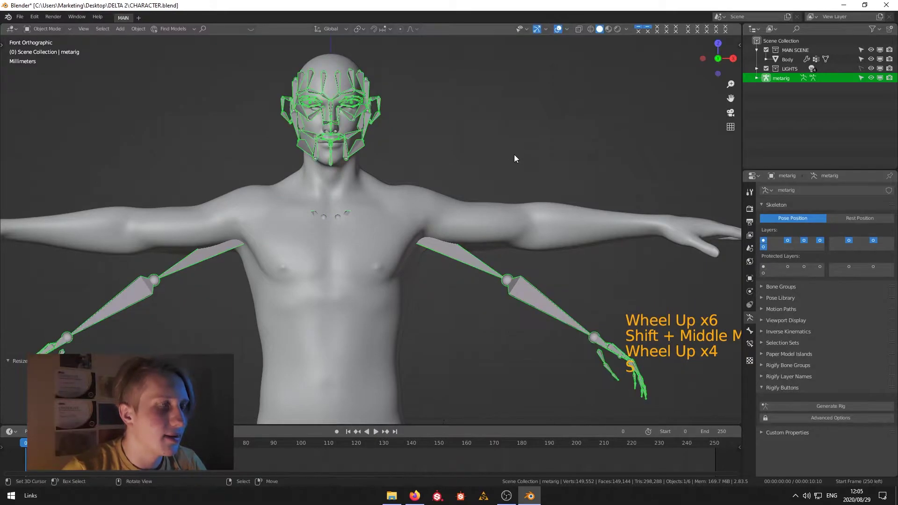
pyautogui.hotkey('ctrl', 'a')
pyautogui.click(563, 168)
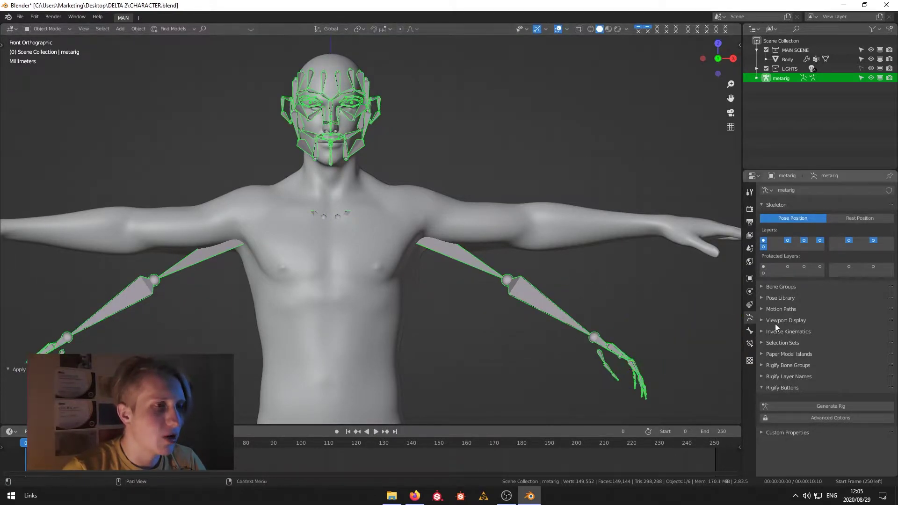
pyautogui.click(750, 331)
pyautogui.scroll(2, 405, 136)
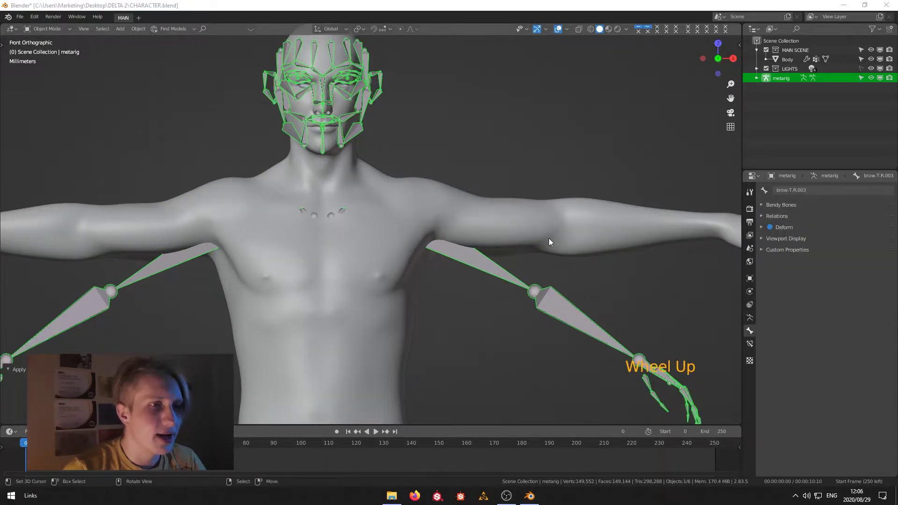
pyautogui.scroll(-4, 548, 237)
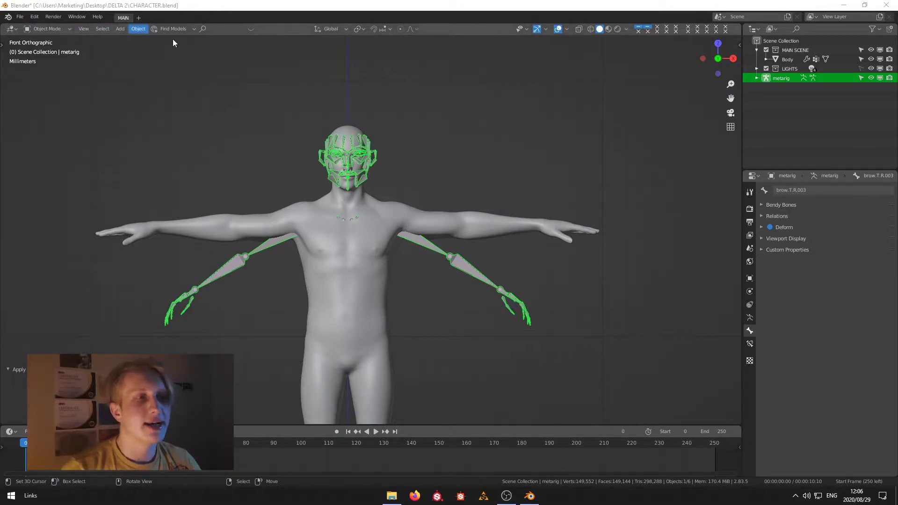
# Step: Show the tool settings bar in the viewport and leave the toolbar hidden
pyautogui.click(96, 29)
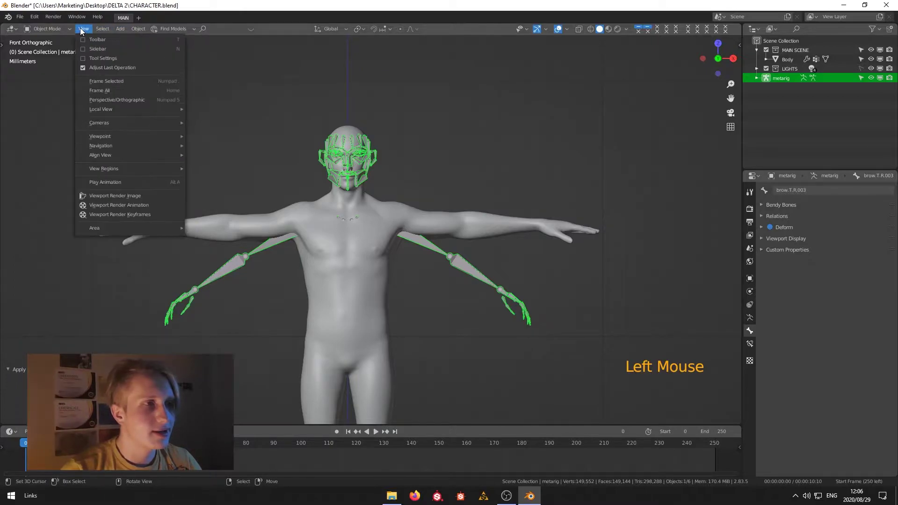
pyautogui.click(81, 39)
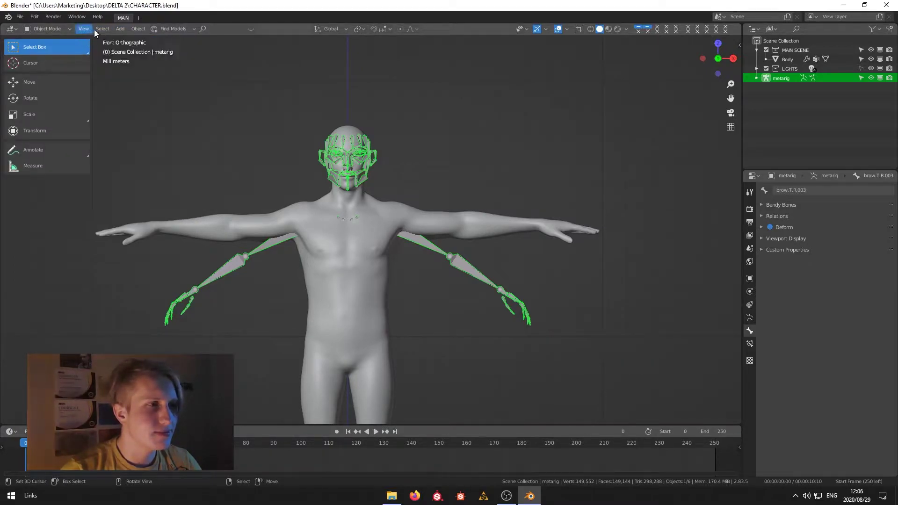
pyautogui.click(92, 29)
pyautogui.click(84, 57)
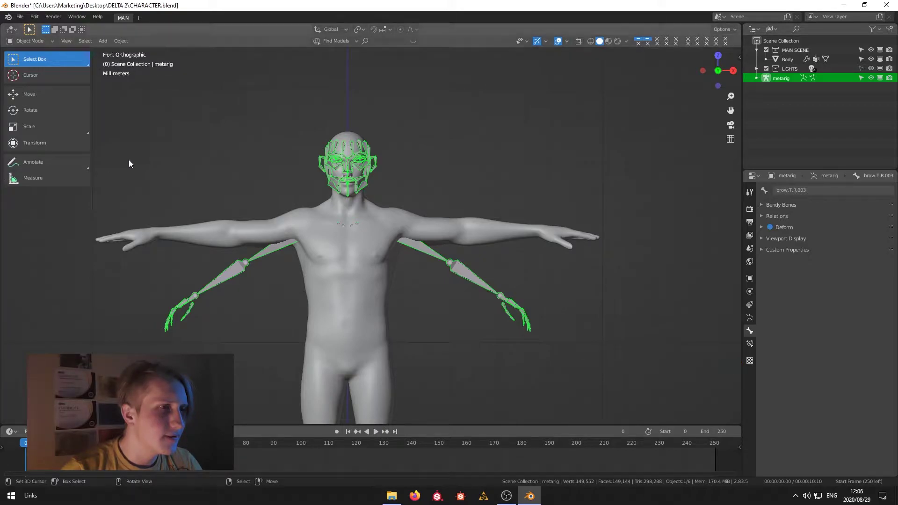
pyautogui.press('t')
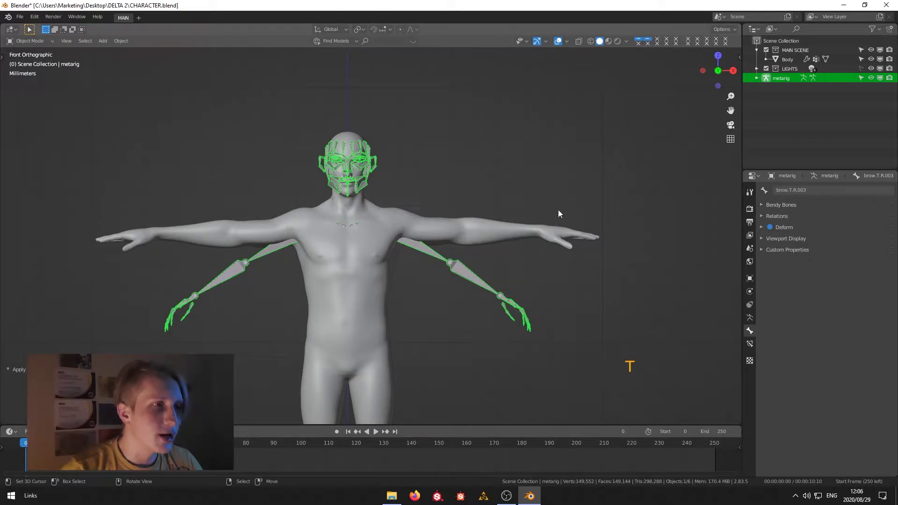
# Step: Enter edit mode on the metarig and enable X-axis mirror for bone editing
pyautogui.press('Tab')
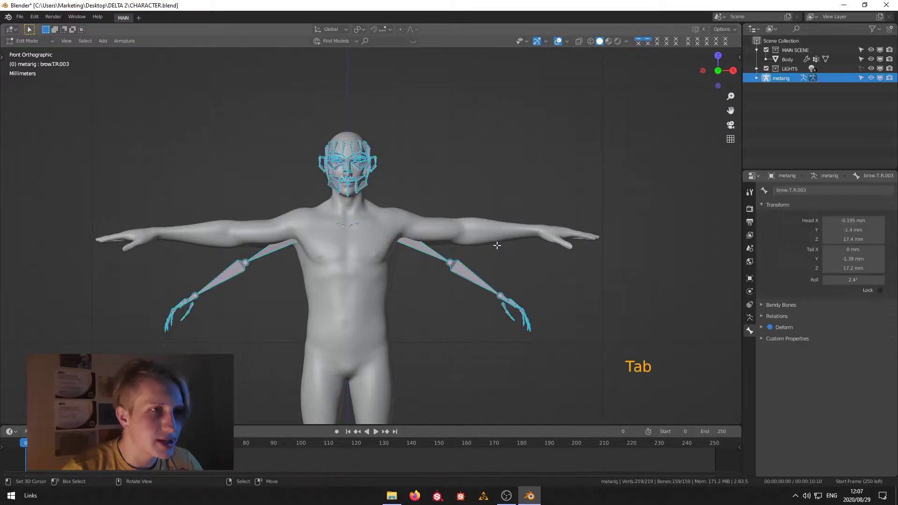
pyautogui.click(698, 30)
pyautogui.click(704, 29)
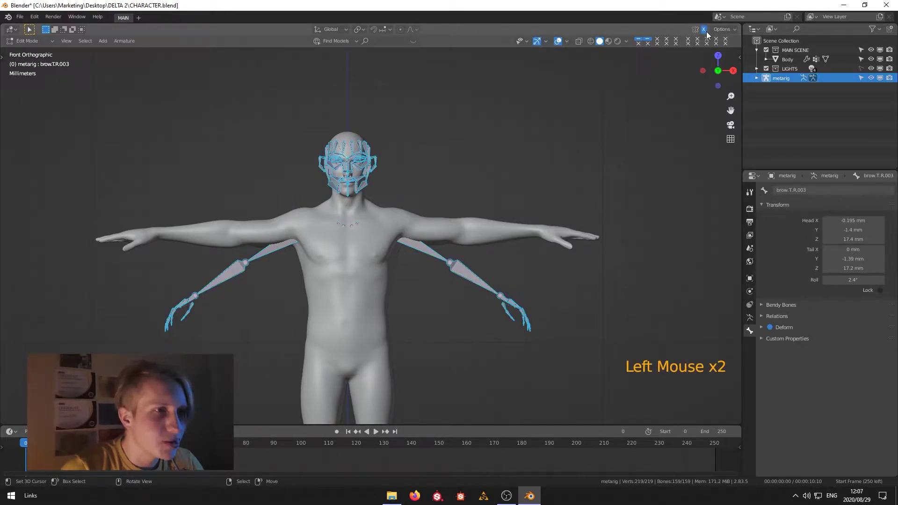
# Step: Try to move the left forearm bone, cancel the move and return to object mode
pyautogui.rightClick(491, 282)
pyautogui.press('g')
pyautogui.rightClick(503, 220)
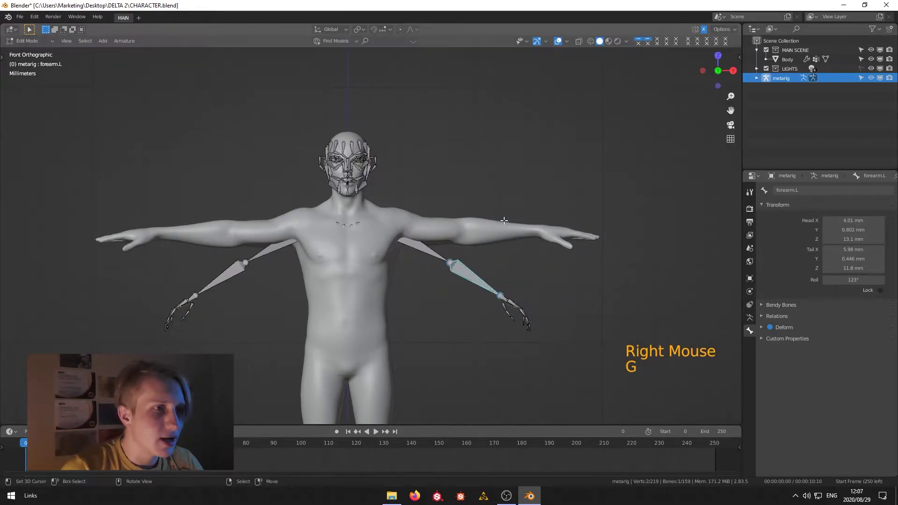
pyautogui.scroll(5, 490, 155)
pyautogui.scroll(-2, 465, 269)
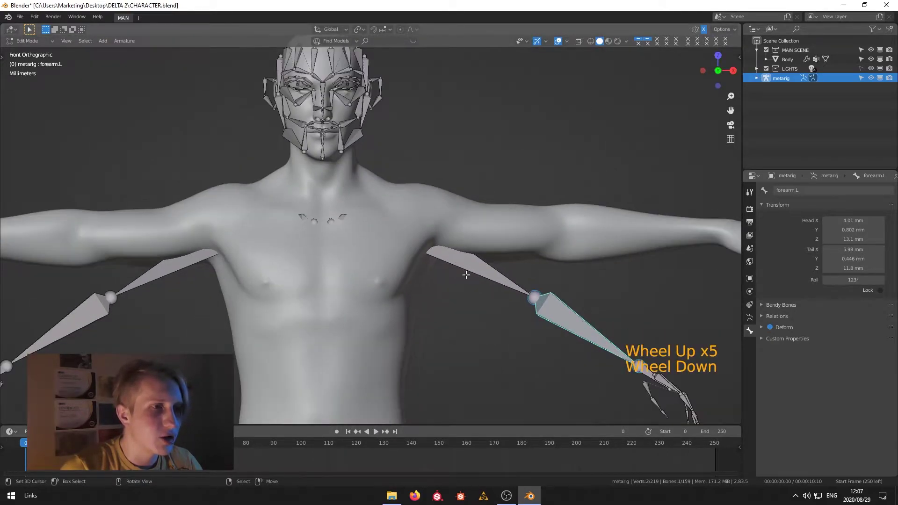
pyautogui.press('Tab')
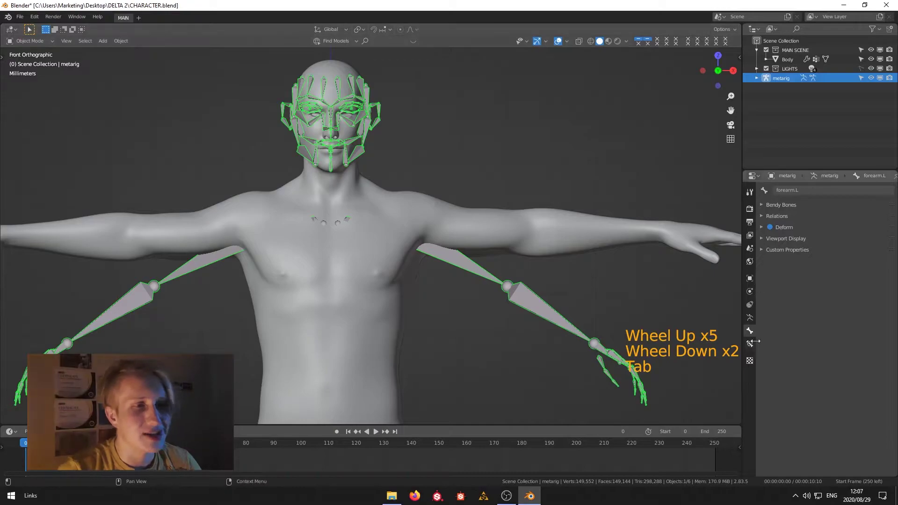
pyautogui.click(749, 319)
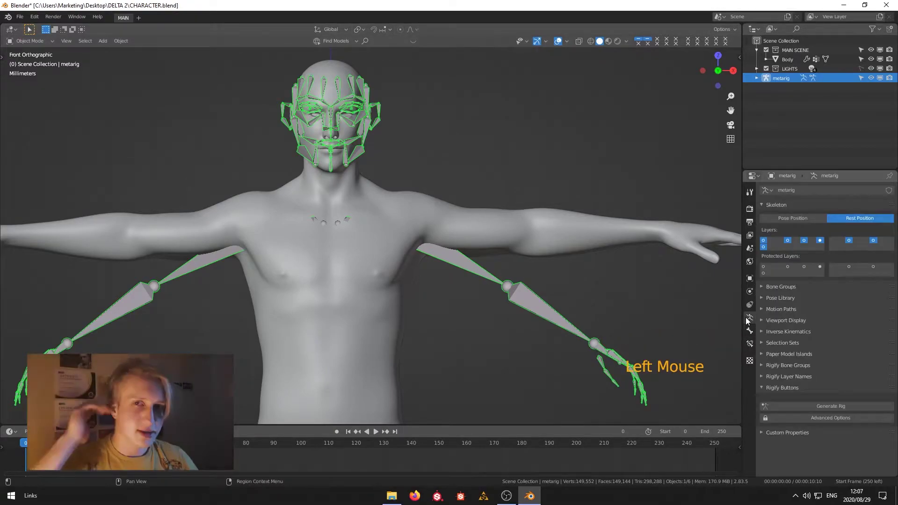
pyautogui.click(750, 319)
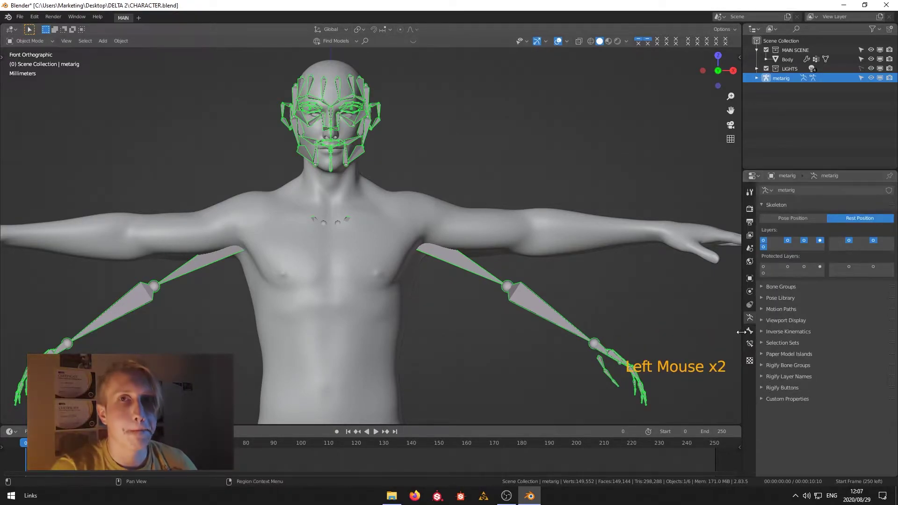
pyautogui.click(749, 330)
pyautogui.click(777, 239)
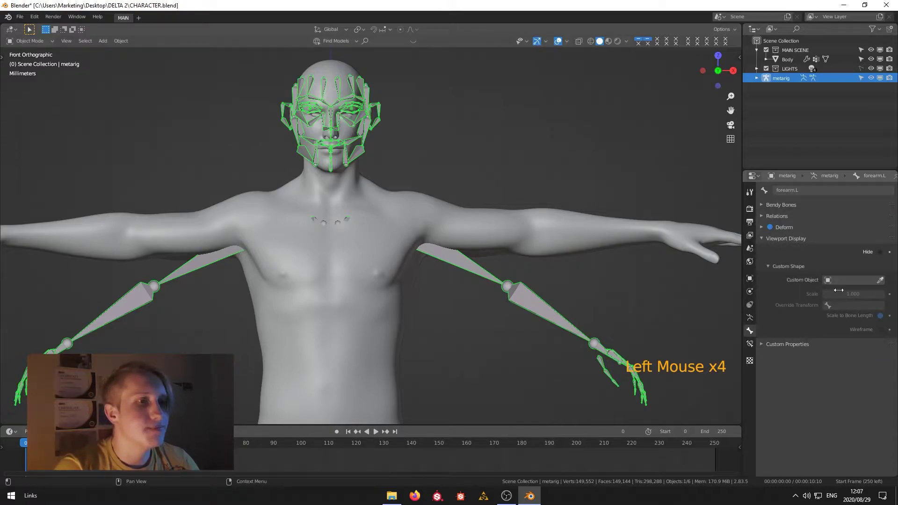
pyautogui.click(777, 239)
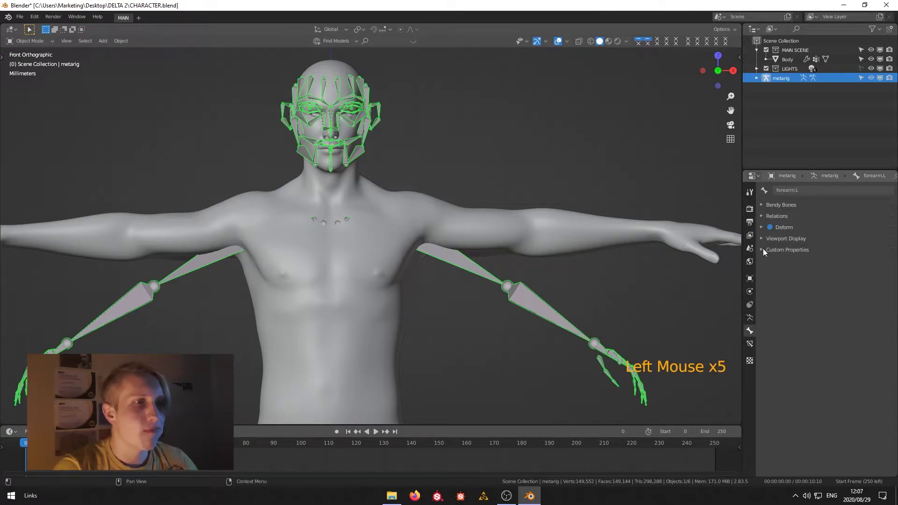
# Step: Set the metarig's viewport display to In Front of the body mesh
pyautogui.click(749, 318)
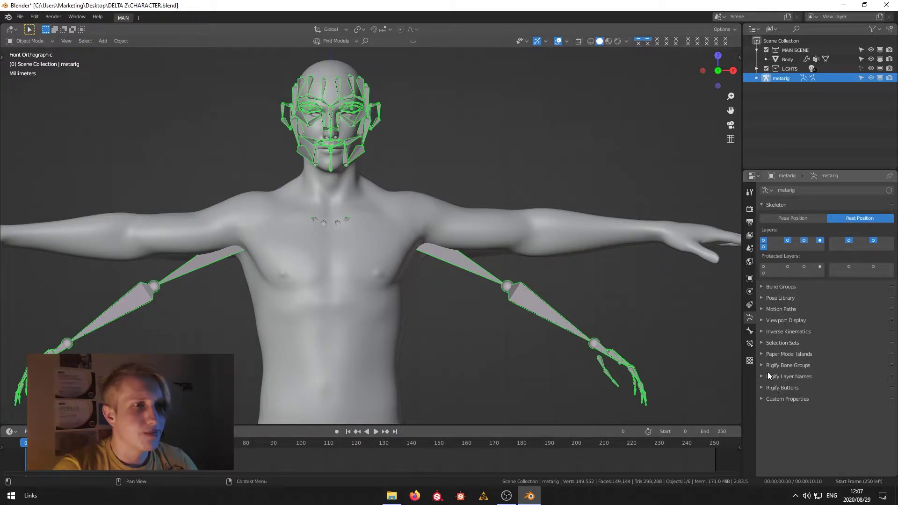
pyautogui.click(763, 322)
pyautogui.click(880, 345)
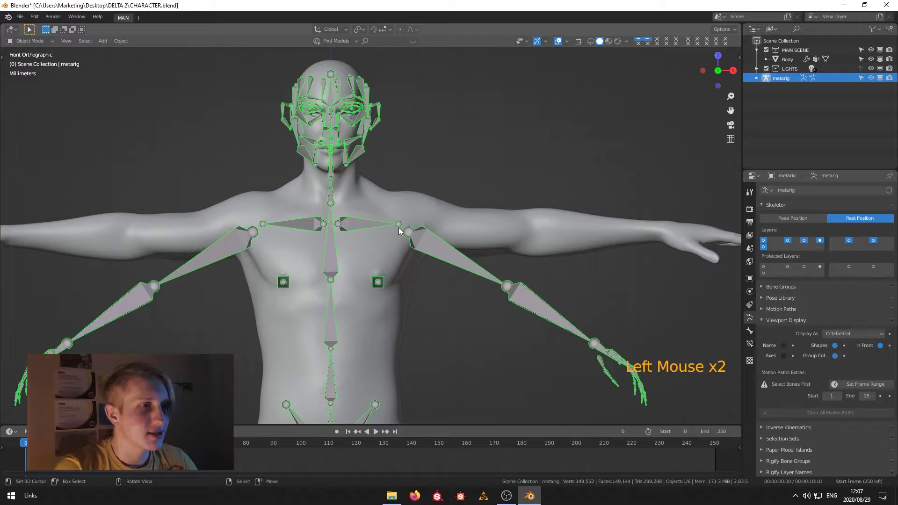
# Step: Enter edit mode, turn on X-ray, and move and rotate the left hand bones onto the mesh's hand
pyautogui.press('Tab')
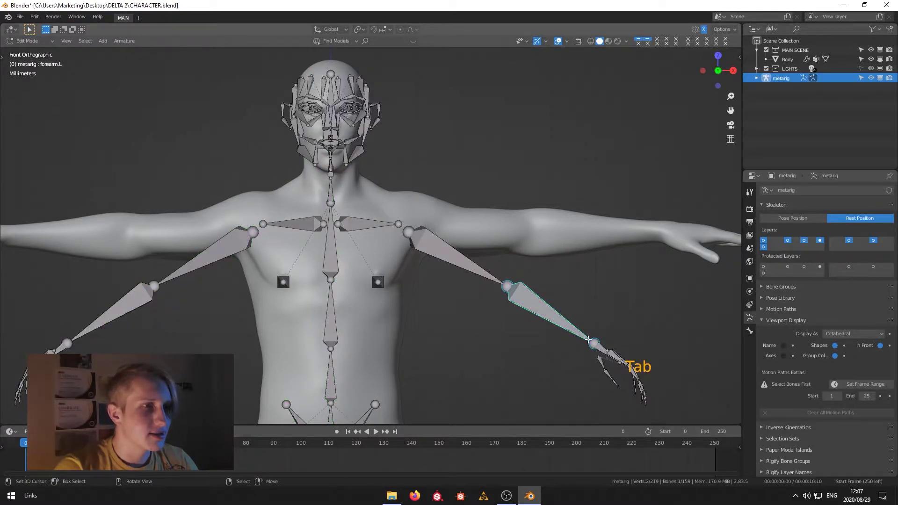
pyautogui.scroll(-3, 573, 323)
pyautogui.press('a')
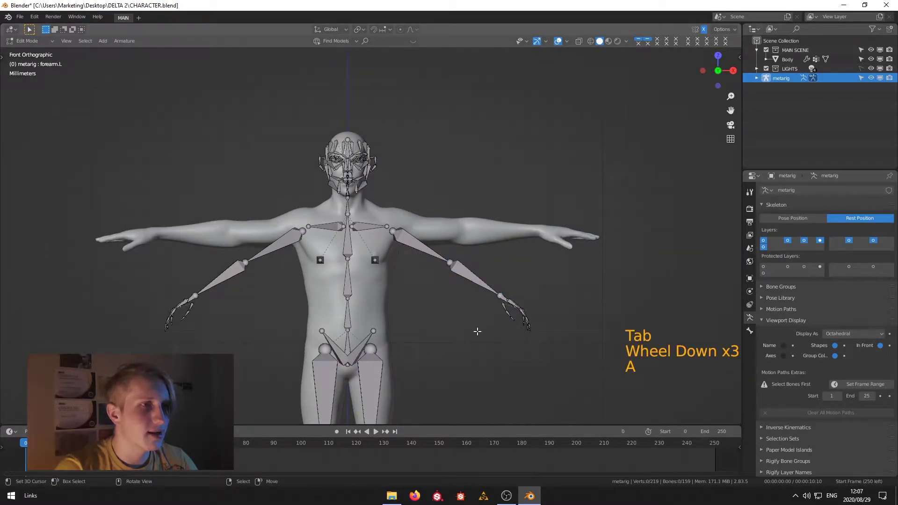
pyautogui.press('b')
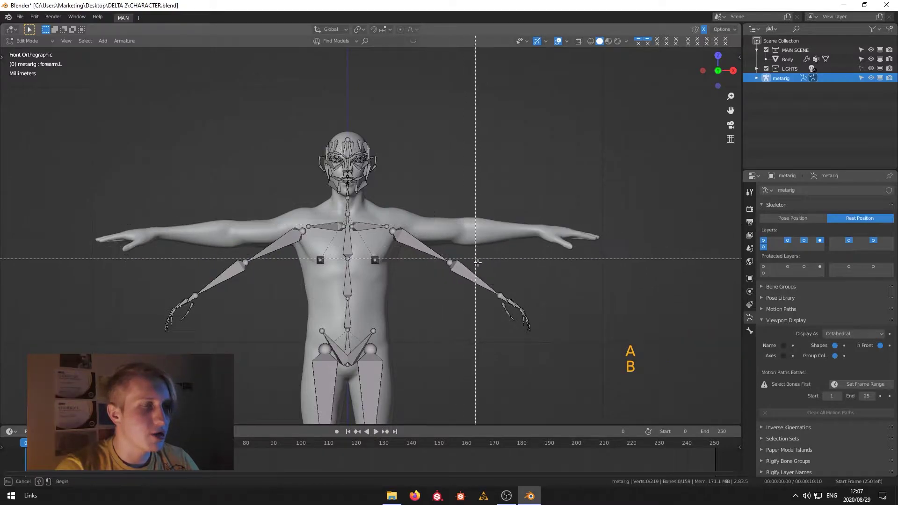
pyautogui.moveTo(486, 262); pyautogui.dragTo(563, 360)
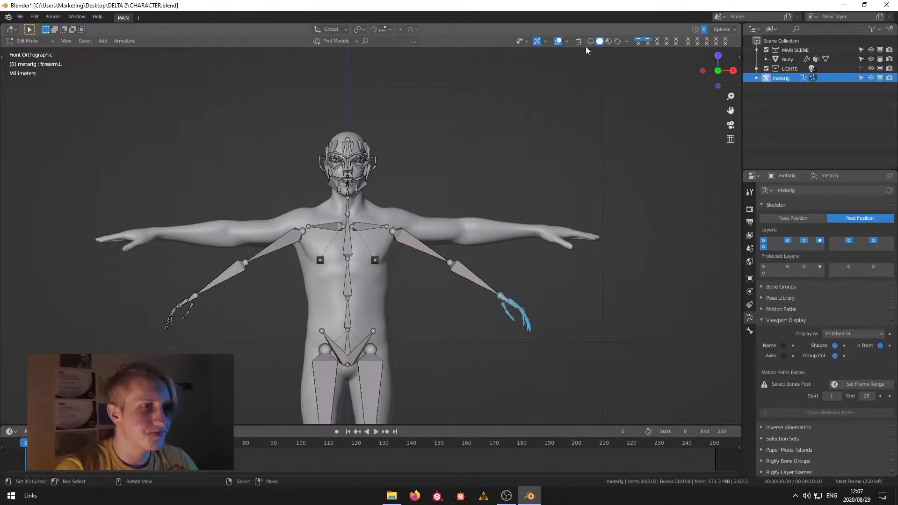
pyautogui.click(579, 41)
pyautogui.press('b')
pyautogui.press('g')
pyautogui.click(598, 283)
pyautogui.press('r')
pyautogui.click(634, 257)
pyautogui.press('g')
pyautogui.click(647, 246)
# Step: Move the left elbow joint up into the mesh arm in front view
pyautogui.rightClick(447, 260)
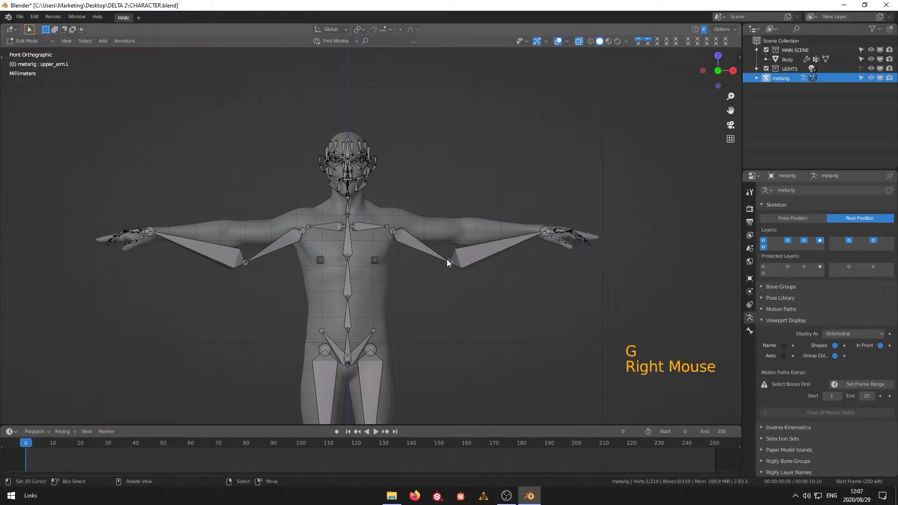
pyautogui.press('g')
pyautogui.click(462, 232)
# Step: Reposition the left breast bone on the mesh's chest, checking its placement in front view
pyautogui.rightClick(375, 261)
pyautogui.press('g')
pyautogui.moveTo(385, 262); pyautogui.dragTo(338, 276, button='middle')
pyautogui.rightClick(392, 260)
pyautogui.press('g')
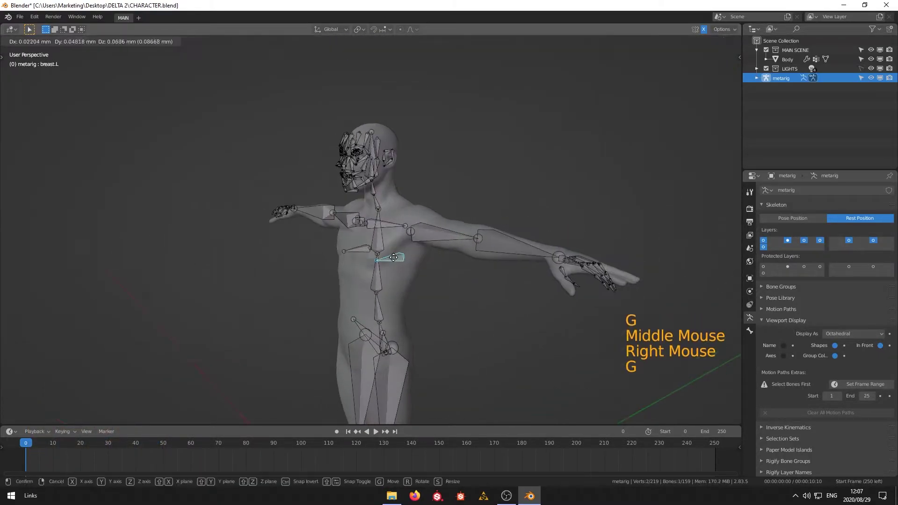
pyautogui.press('KP_1')
pyautogui.press('g')
pyautogui.scroll(6, 392, 262)
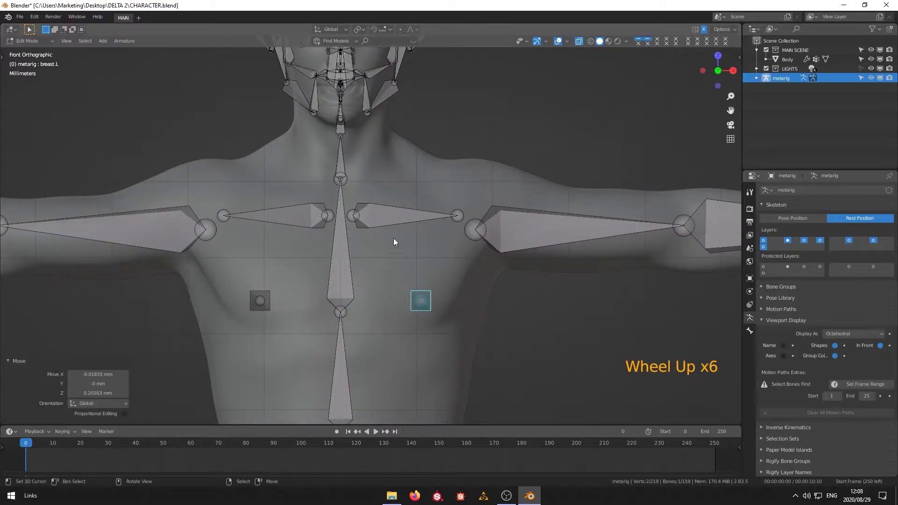
# Step: Align the left knee and ankle joints with the mesh leg in front view
pyautogui.rightClick(465, 216)
pyautogui.scroll(-3, 520, 242)
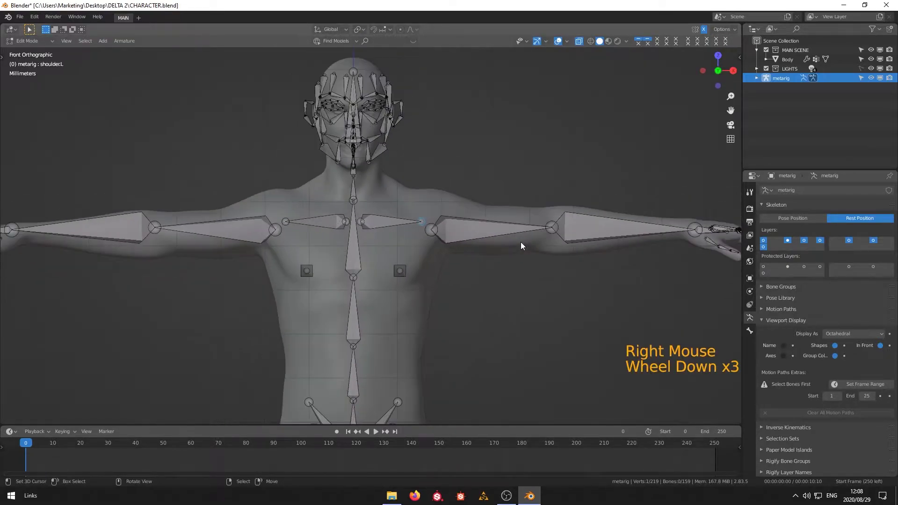
pyautogui.keyDown('shift'); pyautogui.moveTo(393, 211); pyautogui.dragTo(395, 46, button='middle'); pyautogui.keyUp('shift')
pyautogui.keyDown('shift'); pyautogui.moveTo(501, 274); pyautogui.dragTo(467, 54, button='middle'); pyautogui.keyUp('shift')
pyautogui.scroll(-2, 401, 240)
pyautogui.rightClick(376, 253)
pyautogui.press('g')
pyautogui.click(376, 253)
pyautogui.rightClick(377, 380)
pyautogui.press('g')
pyautogui.click(376, 377)
# Step: Adjust the left ankle and knee joints to sit inside the mesh leg in side view
pyautogui.press('KP_3')
pyautogui.rightClick(377, 374)
pyautogui.press('g')
pyautogui.click(376, 360)
pyautogui.rightClick(362, 255)
pyautogui.press('g')
pyautogui.click(407, 257)
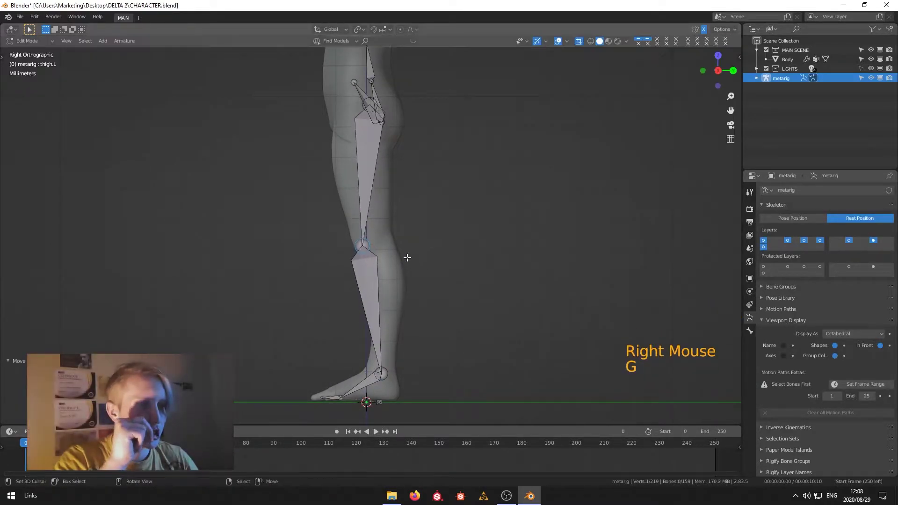
# Step: Move the left heel bone to the back of the mesh's heel in side view
pyautogui.keyDown('shift'); pyautogui.moveTo(402, 356); pyautogui.dragTo(405, 315, button='middle'); pyautogui.keyUp('shift')
pyautogui.rightClick(400, 317)
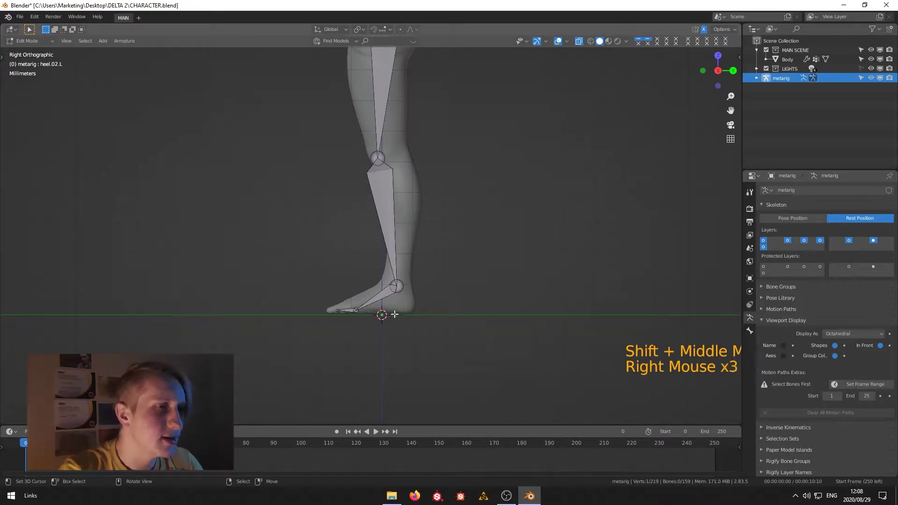
pyautogui.press('g')
pyautogui.moveTo(386, 314); pyautogui.dragTo(377, 314, button='middle')
pyautogui.rightClick(389, 311)
pyautogui.press('KP_3')
pyautogui.press('g')
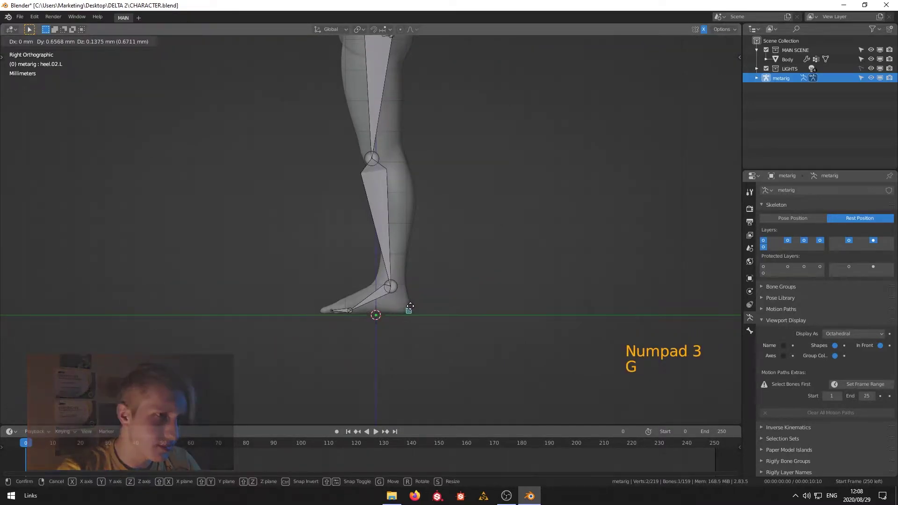
pyautogui.click(417, 308)
pyautogui.press('g')
pyautogui.click(417, 311)
# Step: Fit the left foot joints to the mesh foot in top view, placing the foot bone's end at the ball of the foot
pyautogui.press('KP_7')
pyautogui.keyDown('shift'); pyautogui.moveTo(411, 299); pyautogui.dragTo(374, 196, button='middle'); pyautogui.keyUp('shift')
pyautogui.scroll(5, 365, 140)
pyautogui.rightClick(378, 153)
pyautogui.keyDown('shift'); pyautogui.moveTo(364, 140); pyautogui.dragTo(316, 119, button='middle'); pyautogui.keyUp('shift')
pyautogui.press('g')
pyautogui.click(379, 154)
pyautogui.scroll(-3, 378, 154)
pyautogui.rightClick(403, 142)
pyautogui.moveTo(403, 143); pyautogui.dragTo(291, 154, button='middle')
pyautogui.press('g')
pyautogui.press('KP_7')
pyautogui.press('g')
pyautogui.click(365, 217)
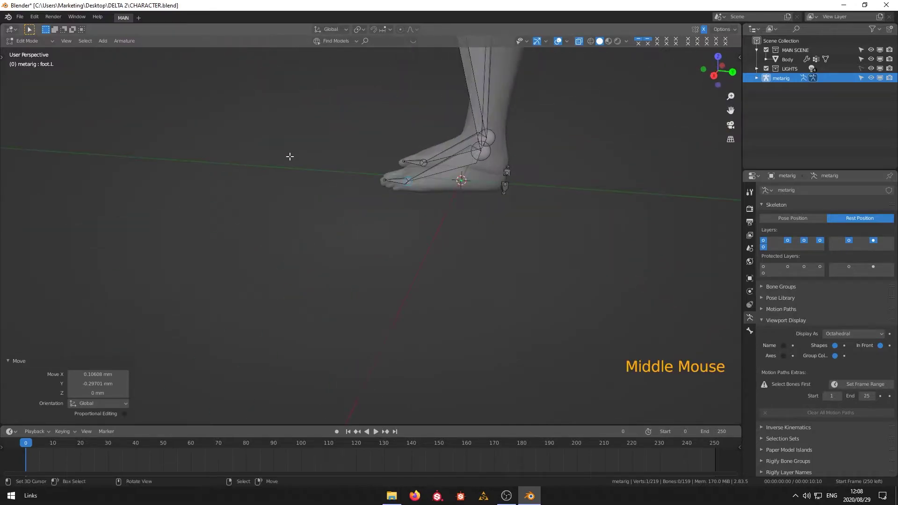
# Step: Raise the joint between the left foot and toe bones into the mesh foot in side view
pyautogui.press('KP_3')
pyautogui.press('KP_Decimal')
pyautogui.press('g')
pyautogui.click(267, 135)
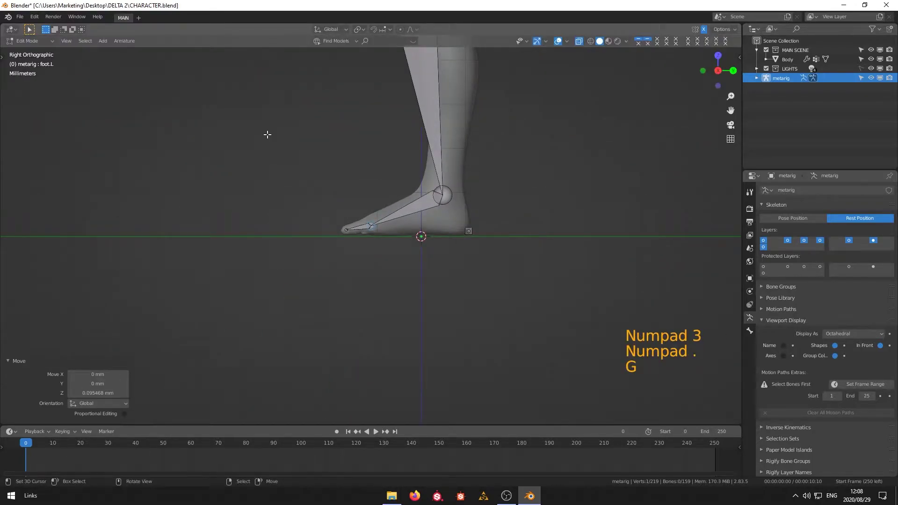
# Step: Fine-tune the left heel bone's position against the back edge of the heel in close-up side view
pyautogui.rightClick(471, 232)
pyautogui.scroll(5, 471, 231)
pyautogui.rightClick(612, 230)
pyautogui.press('g')
pyautogui.click(610, 229)
pyautogui.press('g')
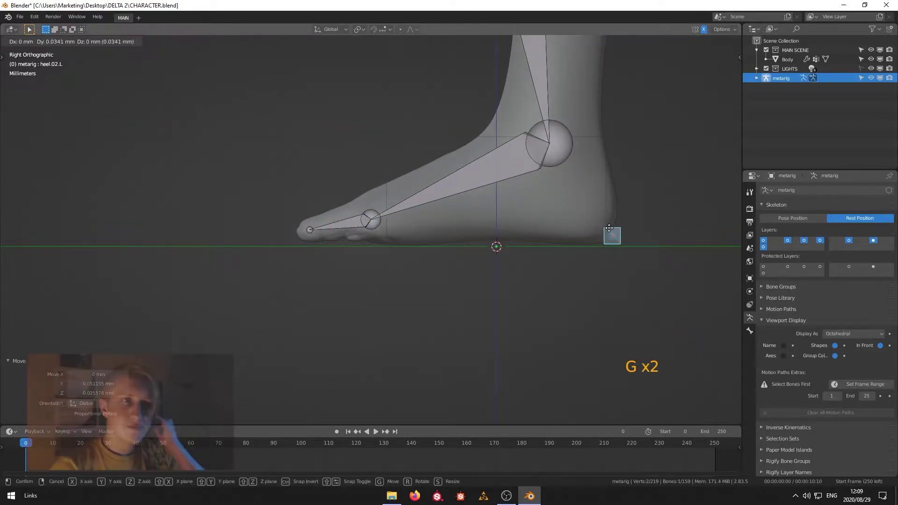
pyautogui.click(609, 229)
# Step: Adjust the left heel bone to span the width of the foot, using back view, and turn off X-ray
pyautogui.moveTo(609, 228); pyautogui.dragTo(546, 282, button='middle')
pyautogui.press('KP_1')
pyautogui.scroll(-2, 552, 230)
pyautogui.scroll(-1, 552, 231)
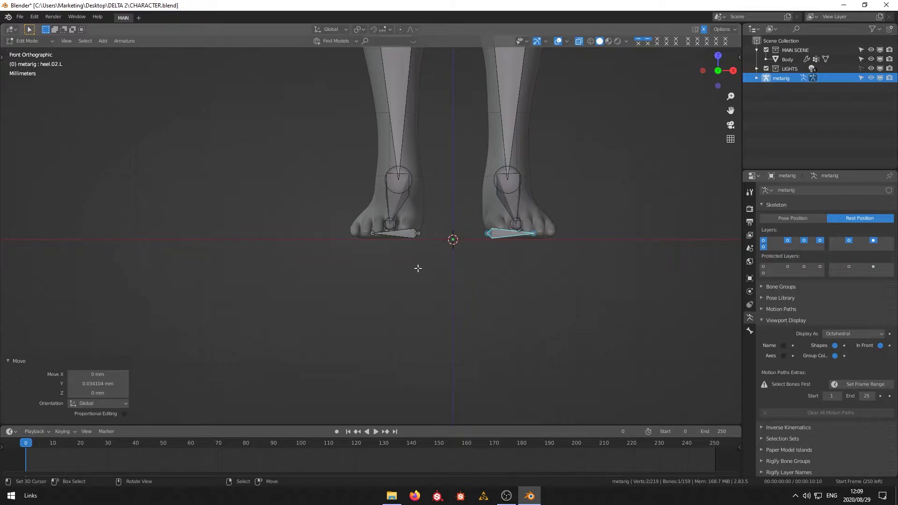
pyautogui.moveTo(512, 250); pyautogui.dragTo(640, 301, button='middle')
pyautogui.scroll(3, 518, 281)
pyautogui.press('g')
pyautogui.click(445, 274)
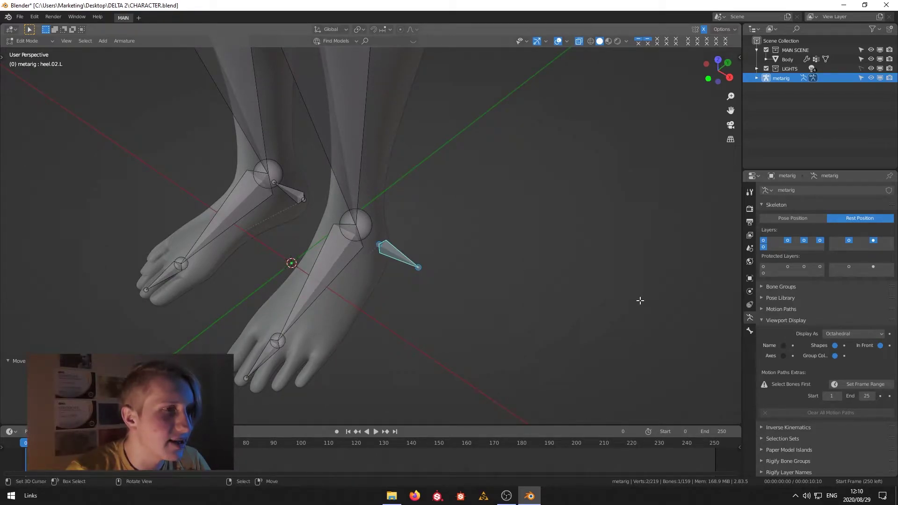
pyautogui.press('KP_3')
pyautogui.press('KP_1')
pyautogui.press('ctrl+KP_1')
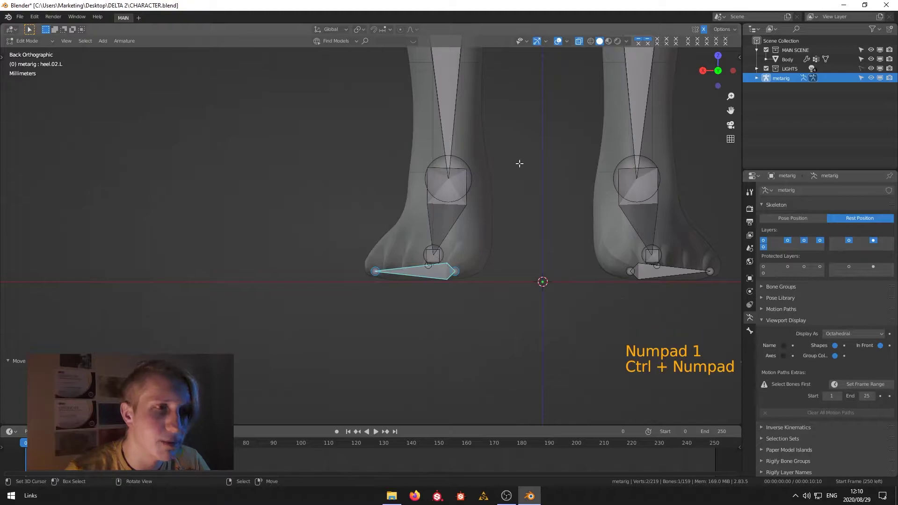
pyautogui.press('g')
pyautogui.click(513, 227)
pyautogui.click(579, 41)
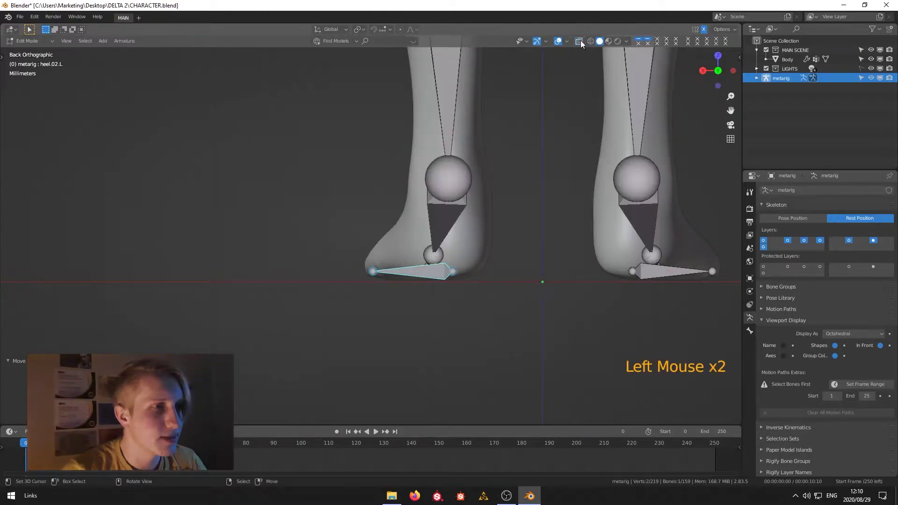
# Step: Examine how the metarig fits the whole body mesh
pyautogui.moveTo(549, 225); pyautogui.dragTo(398, 294, button='middle')
pyautogui.scroll(-3, 571, 292)
pyautogui.scroll(-3, 361, 224)
pyautogui.keyDown('shift'); pyautogui.moveTo(361, 224); pyautogui.dragTo(420, 324, button='middle'); pyautogui.keyUp('shift')
pyautogui.scroll(-4, 346, 361)
pyautogui.scroll(1, 375, 213)
pyautogui.keyDown('shift'); pyautogui.scroll(-2, 359, 205); pyautogui.keyUp('shift')
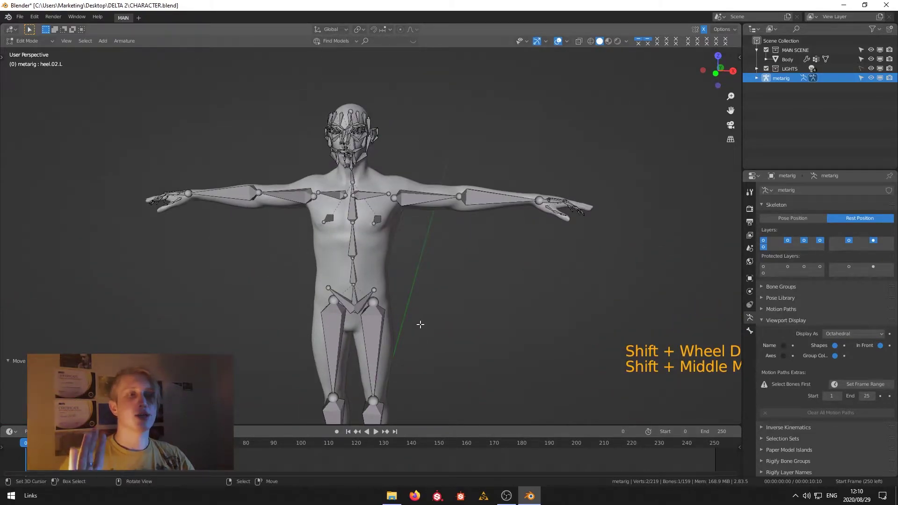
pyautogui.scroll(2, 552, 224)
# Step: Move the left elbow and the base of the left upper arm bone back into the mesh arm in top view
pyautogui.press('KP_7')
pyautogui.scroll(-6, 449, 355)
pyautogui.keyDown('shift'); pyautogui.moveTo(449, 355); pyautogui.dragTo(419, 313, button='middle'); pyautogui.keyUp('shift')
pyautogui.keyDown('shift'); pyautogui.scroll(1, 418, 313); pyautogui.keyUp('shift')
pyautogui.scroll(3, 419, 313)
pyautogui.scroll(-1, 418, 313)
pyautogui.scroll(1, 418, 313)
pyautogui.keyDown('shift'); pyautogui.scroll(1, 419, 313); pyautogui.keyUp('shift')
pyautogui.scroll(2, 377, 363)
pyautogui.keyDown('shift'); pyautogui.moveTo(377, 363); pyautogui.dragTo(337, 262, button='middle'); pyautogui.keyUp('shift')
pyautogui.scroll(4, 337, 262)
pyautogui.rightClick(463, 221)
pyautogui.press('g')
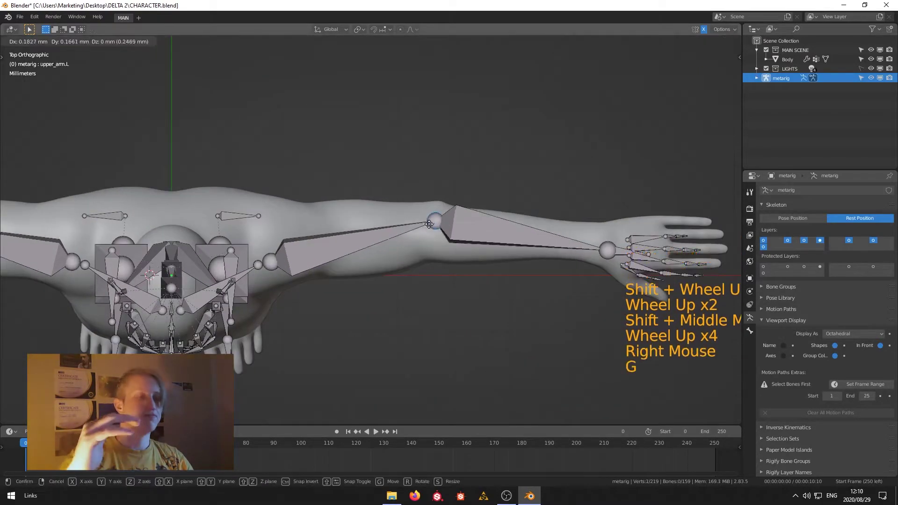
pyautogui.rightClick(281, 261)
pyautogui.press('g')
pyautogui.click(290, 234)
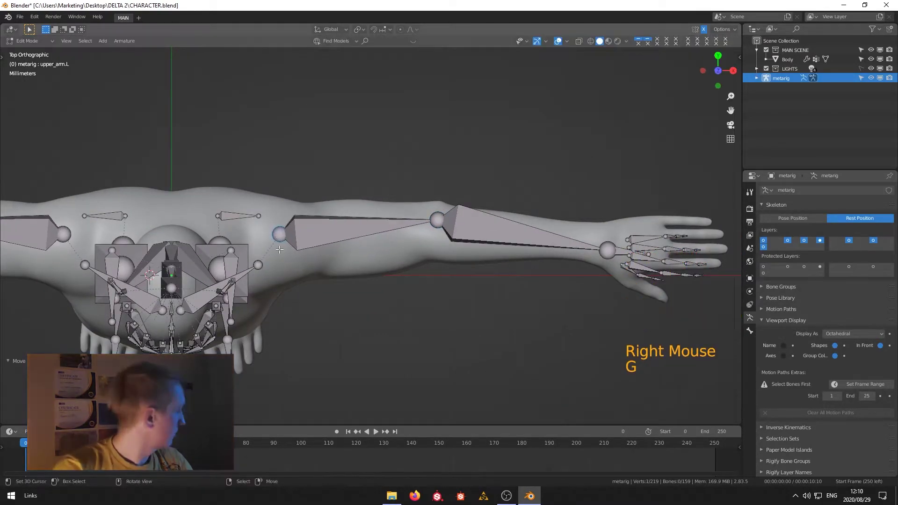
# Step: Fine-tune the left wrist and elbow joints inside the mesh arm in top view
pyautogui.rightClick(609, 247)
pyautogui.press('g')
pyautogui.click(605, 251)
pyautogui.rightClick(437, 221)
pyautogui.press('g')
pyautogui.click(434, 225)
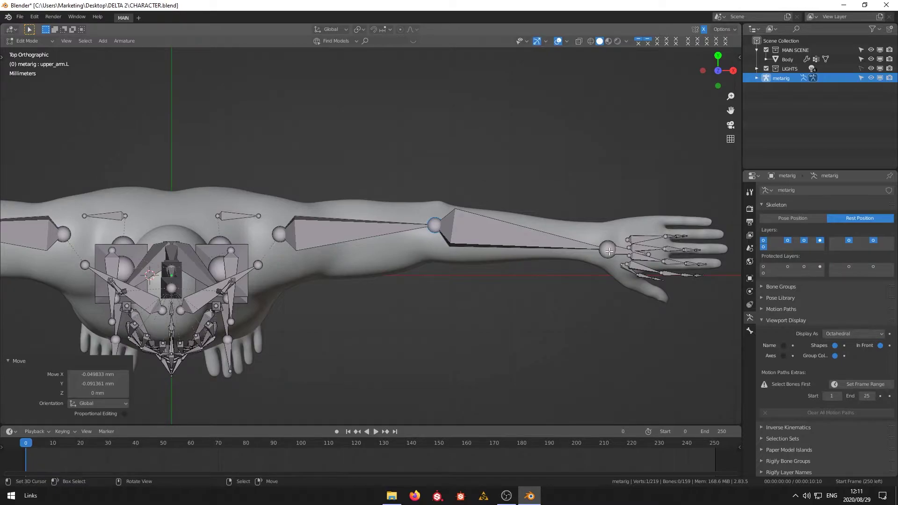
pyautogui.press('KP_1')
pyautogui.scroll(-6, 301, 338)
pyautogui.press('a')
pyautogui.press('a')
pyautogui.press('a')
pyautogui.hotkey('shift', 'n')
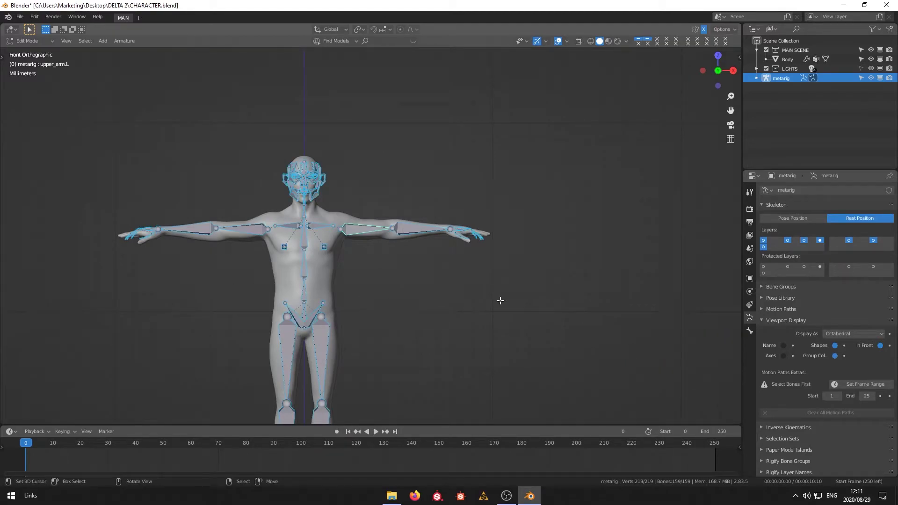
pyautogui.press('F3')
pyautogui.write('reca')
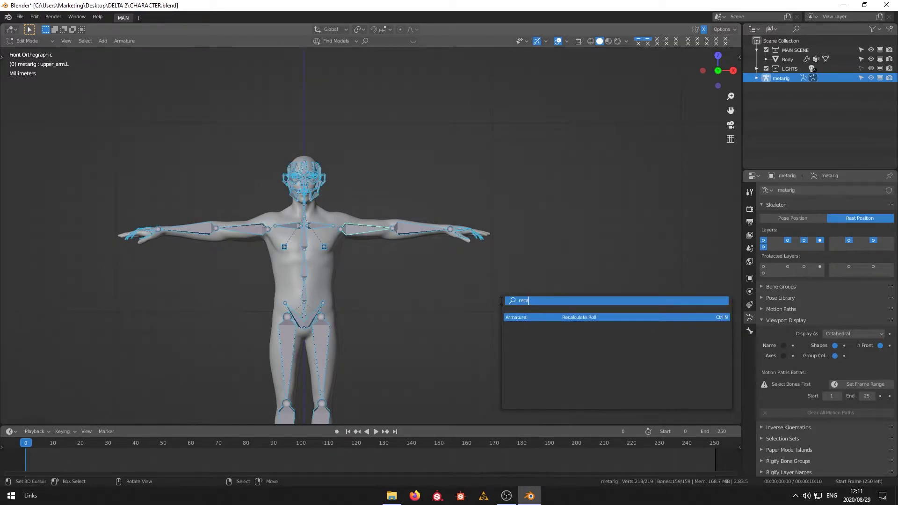
pyautogui.press('Escape')
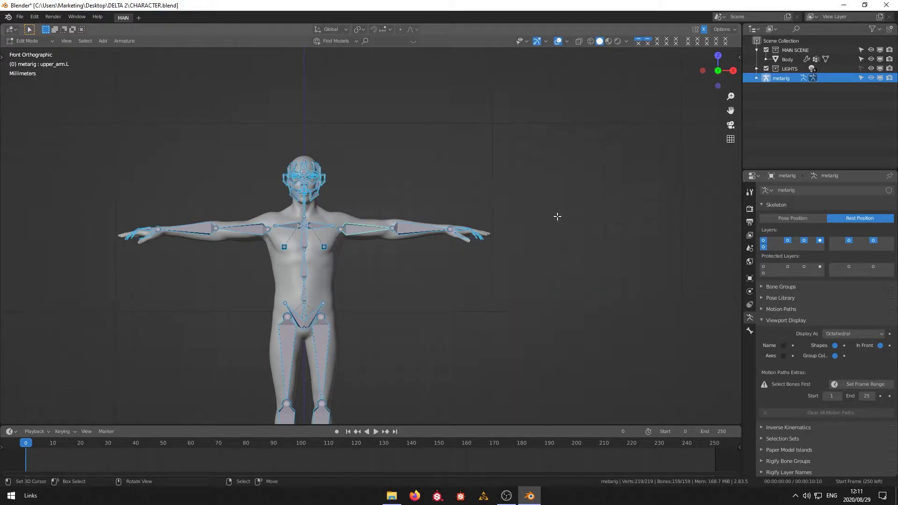
# Step: Move the left pinky bones onto the mesh's little finger and align their base joint in top view
pyautogui.scroll(5, 543, 229)
pyautogui.press('KP_7')
pyautogui.keyDown('shift'); pyautogui.moveTo(557, 216); pyautogui.dragTo(515, 211, button='middle'); pyautogui.keyUp('shift')
pyautogui.scroll(6, 514, 210)
pyautogui.keyDown('shift'); pyautogui.moveTo(515, 210); pyautogui.dragTo(439, 369, button='middle'); pyautogui.keyUp('shift')
pyautogui.press('a')
pyautogui.rightClick(449, 206)
pyautogui.press('g')
pyautogui.click(446, 193)
pyautogui.rightClick(419, 211)
pyautogui.press('g')
pyautogui.rightClick(404, 174)
pyautogui.rightClick(418, 210)
pyautogui.press('g')
pyautogui.click(420, 173)
# Step: Align the left pinky's two middle joints with the mesh's little finger knuckles
pyautogui.rightClick(484, 176)
pyautogui.press('g')
pyautogui.click(472, 173)
pyautogui.rightClick(522, 175)
pyautogui.press('g')
pyautogui.click(512, 174)
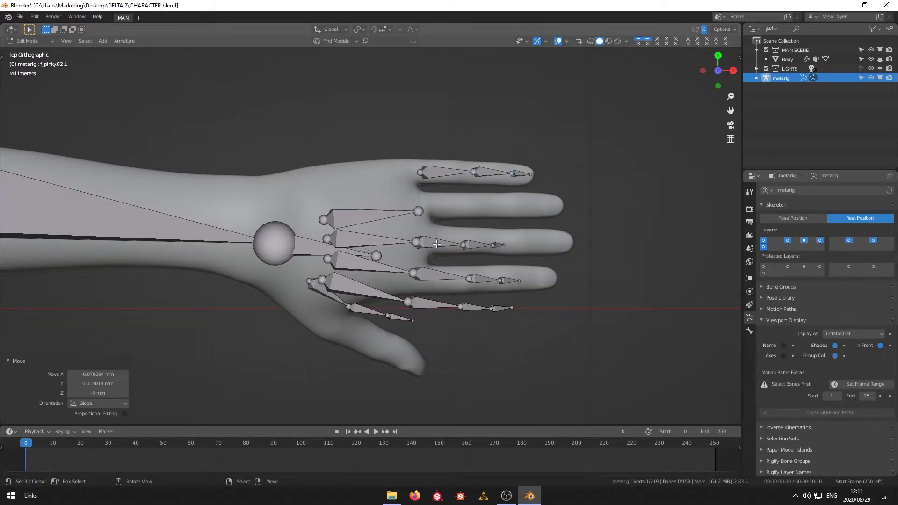
# Step: Move the left hand's palm.04, palm.03 and palm.02 bones toward the pinky side to line up with the mesh's fingers
pyautogui.rightClick(384, 215)
pyautogui.press('g')
pyautogui.click(378, 181)
pyautogui.rightClick(380, 241)
pyautogui.press('g')
pyautogui.click(376, 217)
pyautogui.rightClick(379, 267)
pyautogui.press('g')
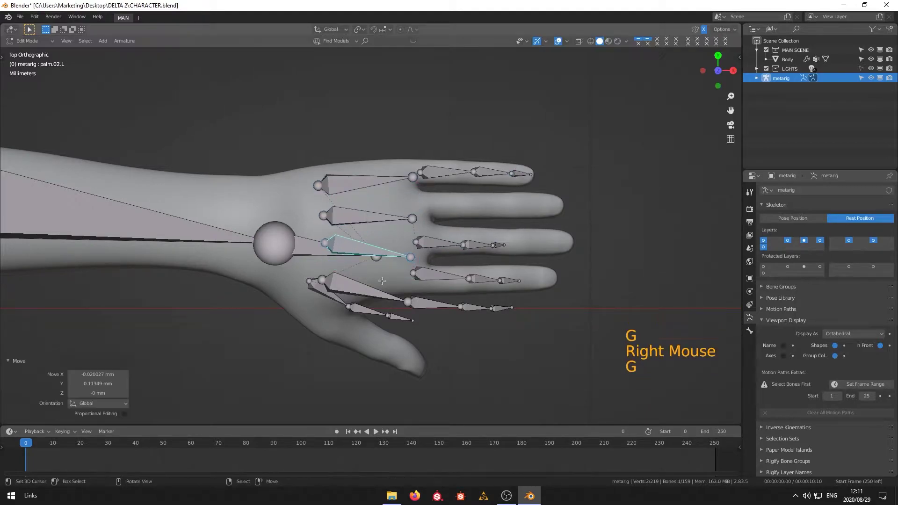
# Step: Move the left hand's palm.01 bone toward the pinky side to line it up with the mesh's index finger
pyautogui.rightClick(382, 294)
pyautogui.press('g')
pyautogui.click(382, 284)
# Step: Select the left ring, middle and index finger bones together and move them onto the mesh's fingers in top view
pyautogui.press('b')
pyautogui.press('a')
pyautogui.press('a')
pyautogui.press('a')
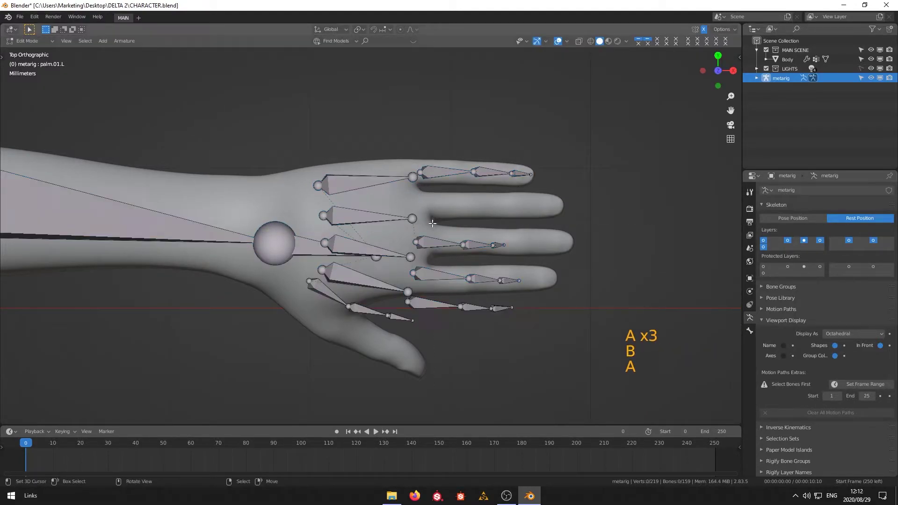
pyautogui.press('g')
pyautogui.click(458, 210)
# Step: Align the left ring finger bones' tip, knuckle and base joints with the mesh's ring finger
pyautogui.rightClick(517, 208)
pyautogui.press('g')
pyautogui.rightClick(517, 208)
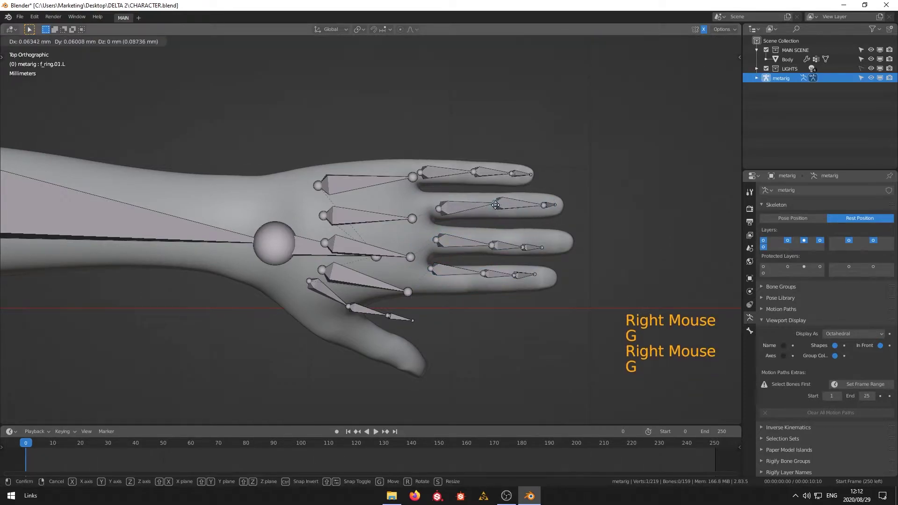
pyautogui.rightClick(492, 204)
pyautogui.press('g')
pyautogui.click(478, 203)
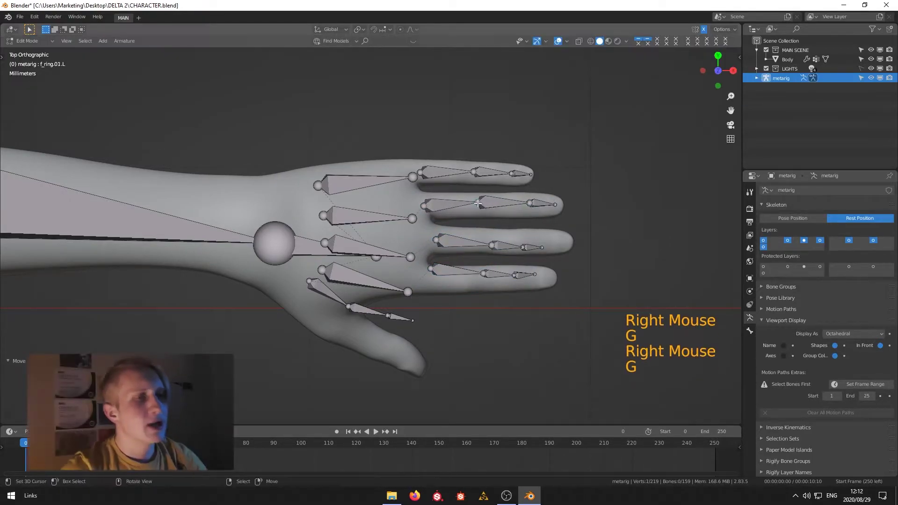
# Step: Align the left middle finger bones' tip, knuckles and base joint with the mesh's middle finger
pyautogui.rightClick(524, 247)
pyautogui.press('g')
pyautogui.rightClick(526, 247)
pyautogui.press('g')
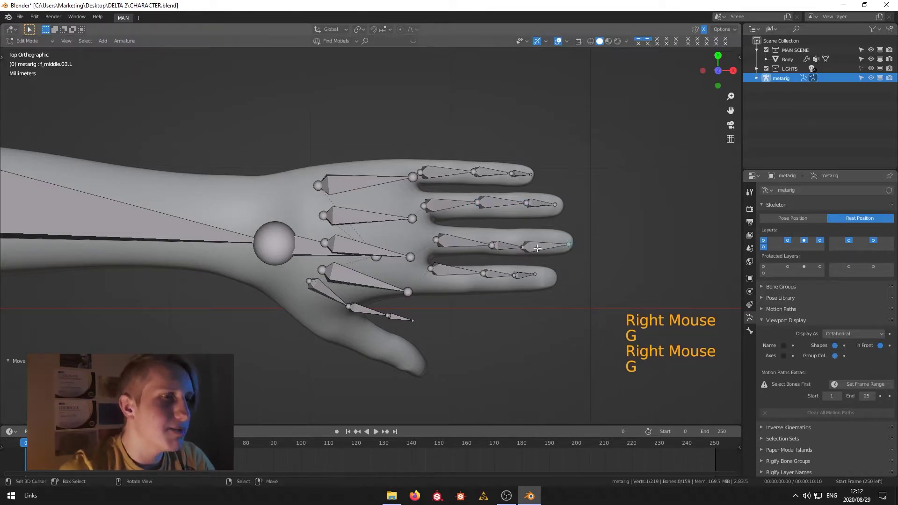
pyautogui.click(536, 245)
pyautogui.rightClick(532, 246)
pyautogui.press('g')
pyautogui.rightClick(529, 247)
pyautogui.rightClick(534, 247)
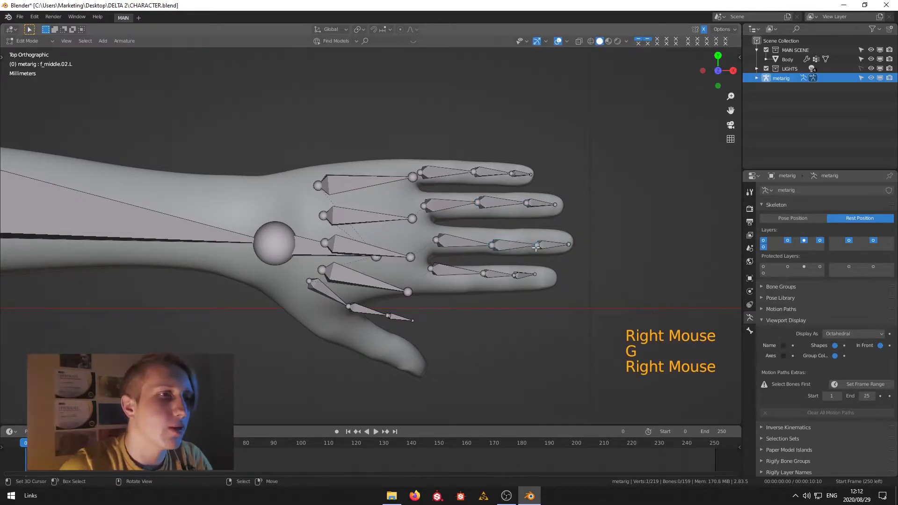
pyautogui.press('g')
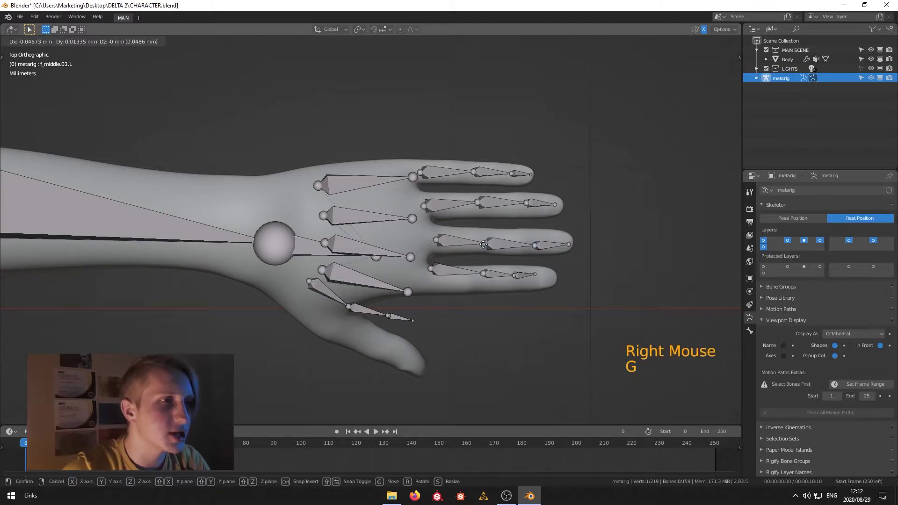
# Step: Align the left index finger's base joint and first knuckle with the mesh's index finger in top view
pyautogui.rightClick(430, 269)
pyautogui.press('g')
pyautogui.click(424, 279)
pyautogui.rightClick(483, 274)
pyautogui.press('g')
pyautogui.click(478, 280)
# Step: Extend the left index finger's tip to the mesh fingertip and align its outer knuckle
pyautogui.rightClick(515, 277)
pyautogui.press('g')
pyautogui.click(516, 278)
pyautogui.rightClick(536, 275)
pyautogui.press('g')
pyautogui.click(552, 278)
pyautogui.rightClick(517, 277)
pyautogui.press('g')
pyautogui.click(522, 276)
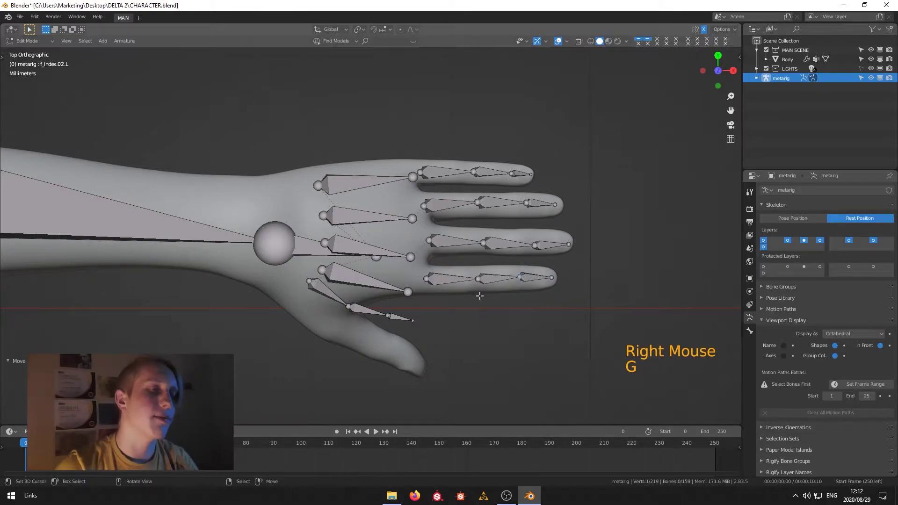
# Step: Move the end joint of palm.01.L in line with the index finger's base
pyautogui.rightClick(408, 292)
pyautogui.press('g')
pyautogui.click(411, 281)
# Step: Shorten hand.L so it ends between the palm bones' bases, and move the left wrist joint back to the mesh's wrist
pyautogui.rightClick(377, 257)
pyautogui.press('g')
pyautogui.click(336, 234)
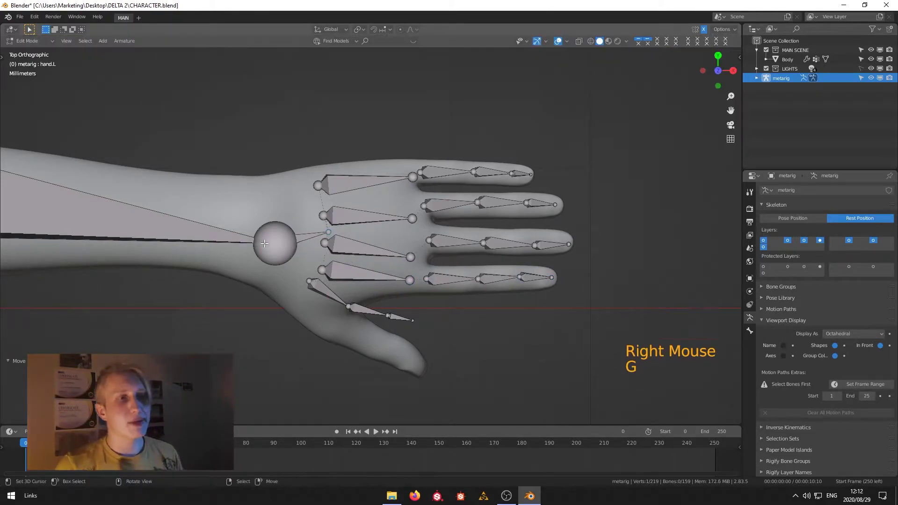
pyautogui.rightClick(275, 243)
pyautogui.press('g')
pyautogui.click(241, 229)
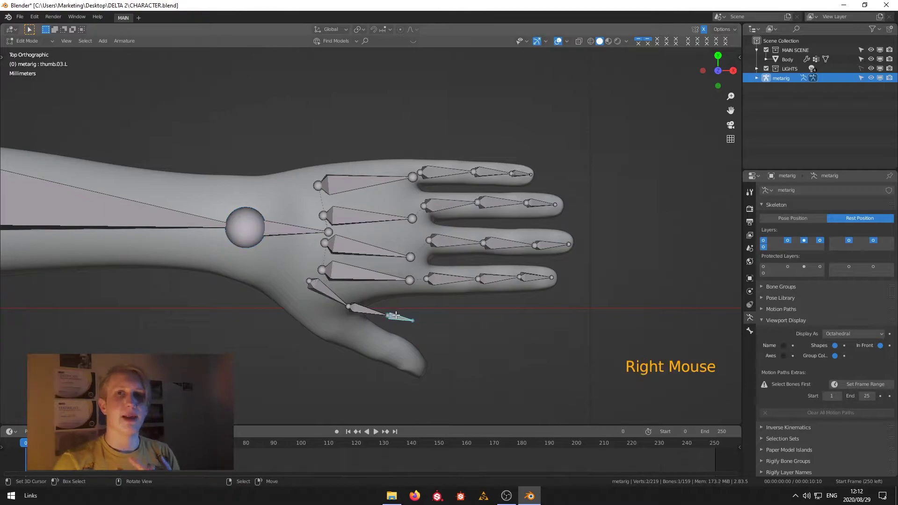
# Step: Move thumb.03.L onto the mesh's thumb tip and rotate it to follow the thumb
pyautogui.press('g')
pyautogui.click(406, 359)
pyautogui.press('r')
pyautogui.click(469, 368)
# Step: Move the left thumb's middle joints inside the mesh's thumb in top view
pyautogui.rightClick(354, 324)
pyautogui.press('g')
pyautogui.rightClick(355, 333)
pyautogui.rightClick(330, 302)
pyautogui.press('g')
pyautogui.rightClick(331, 306)
pyautogui.rightClick(347, 315)
pyautogui.press('g')
pyautogui.rightClick(348, 318)
pyautogui.press('g')
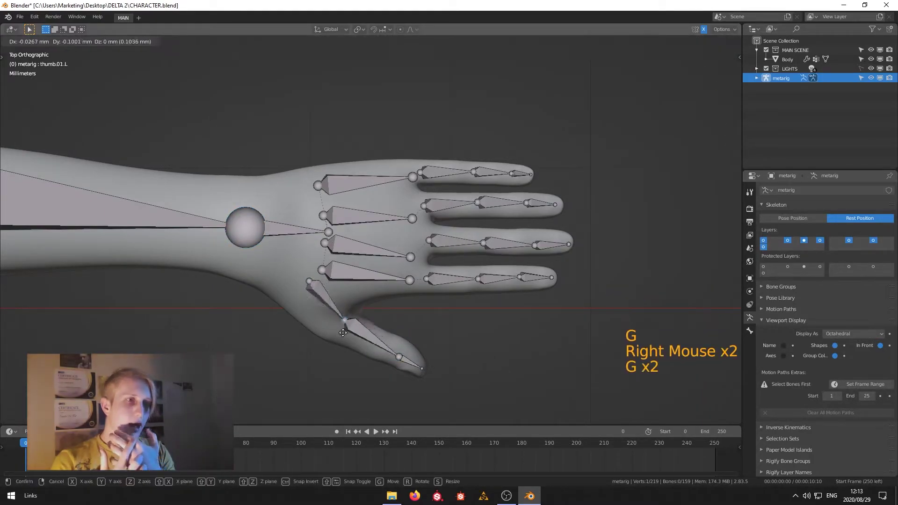
pyautogui.click(344, 342)
# Step: Reposition thumb.01.L and its base joint inside the thumb side of the mesh's palm
pyautogui.rightClick(326, 306)
pyautogui.press('g')
pyautogui.click(324, 306)
pyautogui.rightClick(306, 283)
pyautogui.press('g')
pyautogui.click(303, 306)
# Step: Adjust the top joint of thigh.L and the knee joint of thigh.R inside the mesh legs in front view
pyautogui.moveTo(454, 307); pyautogui.dragTo(419, 290, button='middle')
pyautogui.scroll(-3, 421, 187)
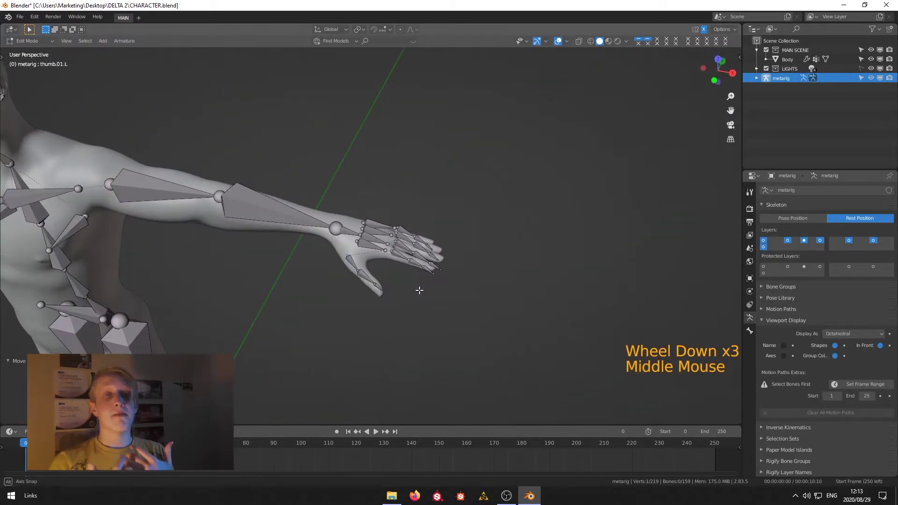
pyautogui.keyDown('shift'); pyautogui.moveTo(257, 293); pyautogui.dragTo(326, 258, button='middle'); pyautogui.keyUp('shift')
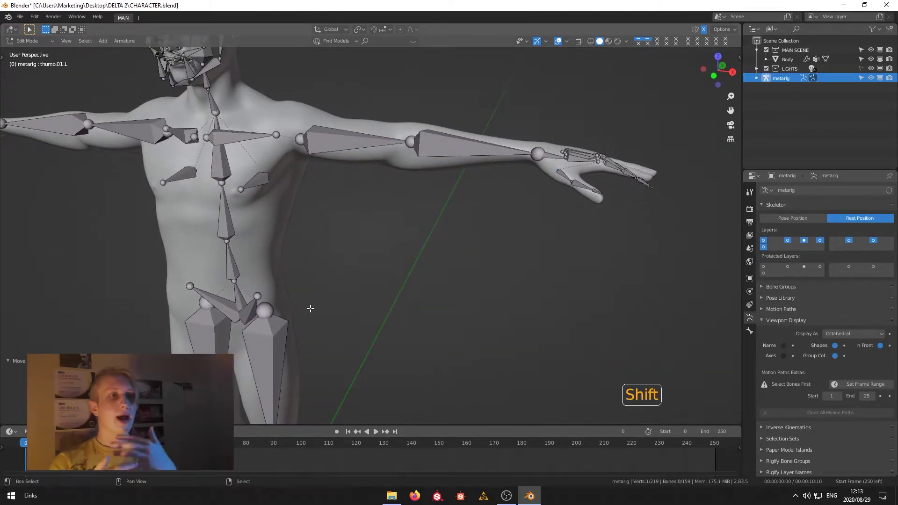
pyautogui.keyDown('shift'); pyautogui.moveTo(311, 309); pyautogui.dragTo(445, 211, button='middle'); pyautogui.keyUp('shift')
pyautogui.press('KP_1')
pyautogui.rightClick(382, 241)
pyautogui.press('g')
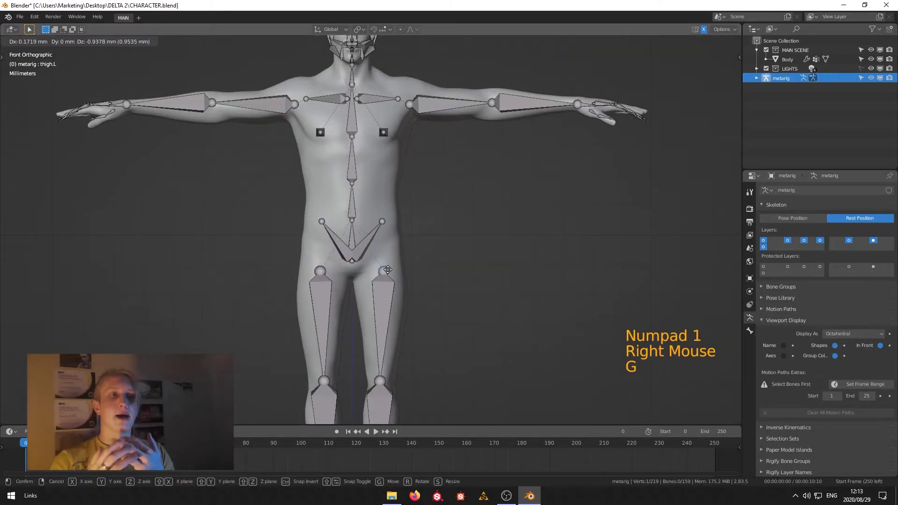
pyautogui.click(388, 269)
pyautogui.rightClick(326, 380)
pyautogui.press('g')
pyautogui.click(324, 381)
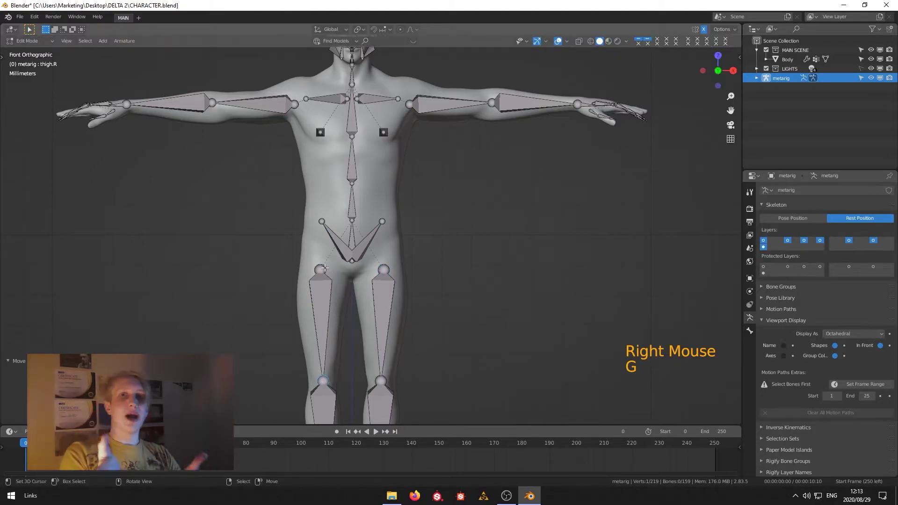
# Step: Move the outer end of the right pelvis bone down to the top of the thigh bone in front view
pyautogui.rightClick(322, 221)
pyautogui.press('g')
pyautogui.click(318, 267)
# Step: Select the shared base joint of the spine and pelvis bones and move it up and toward the back of the hips
pyautogui.rightClick(351, 261)
pyautogui.rightClick(351, 261)
pyautogui.rightClick(352, 260)
pyautogui.rightClick(351, 260)
pyautogui.scroll(9, 352, 261)
pyautogui.rightClick(273, 394)
pyautogui.rightClick(273, 394)
pyautogui.rightClick(273, 395)
pyautogui.rightClick(273, 394)
pyautogui.rightClick(273, 394)
pyautogui.moveTo(273, 394); pyautogui.dragTo(300, 370, button='middle')
pyautogui.press('g')
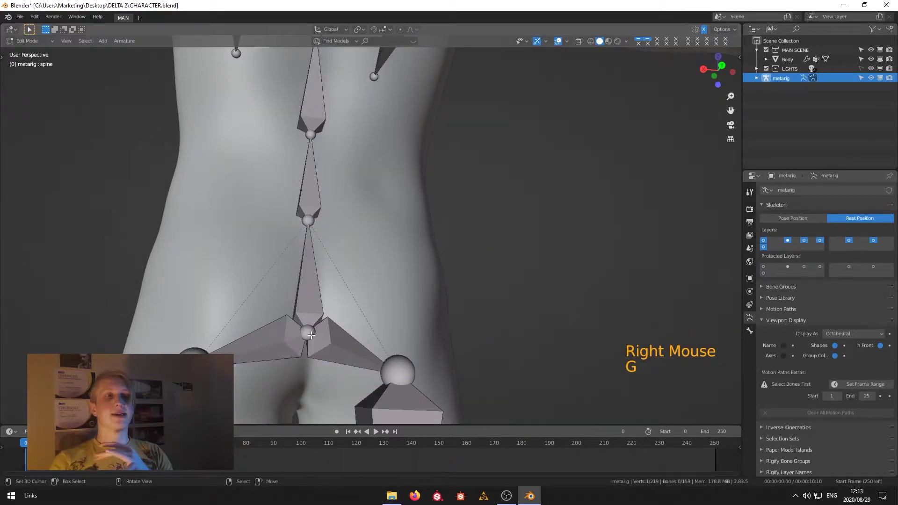
pyautogui.press('g')
pyautogui.moveTo(308, 333); pyautogui.dragTo(388, 341, button='middle')
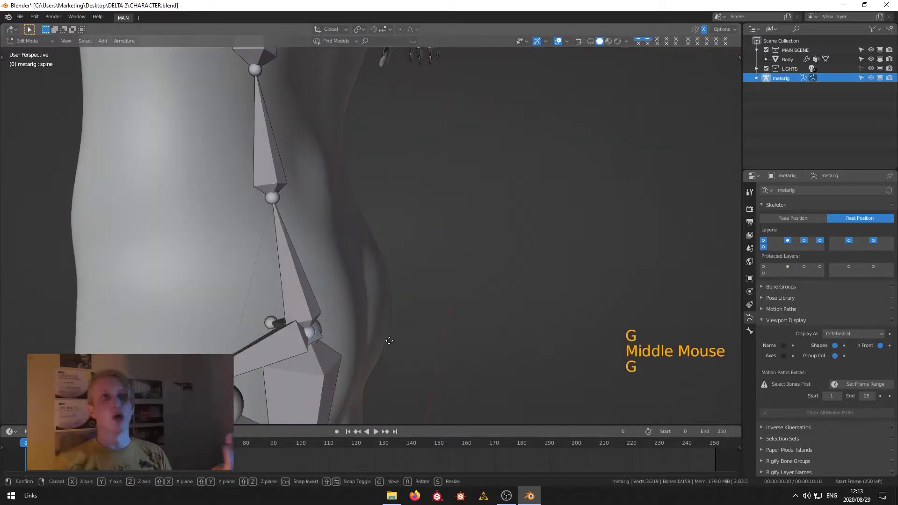
pyautogui.press('g')
pyautogui.moveTo(335, 323); pyautogui.dragTo(317, 319, button='middle')
pyautogui.scroll(-2, 327, 321)
pyautogui.scroll(2, 328, 321)
pyautogui.scroll(-4, 327, 320)
# Step: Move the top joint of thigh.L forward inside the hip in right side view
pyautogui.press('KP_3')
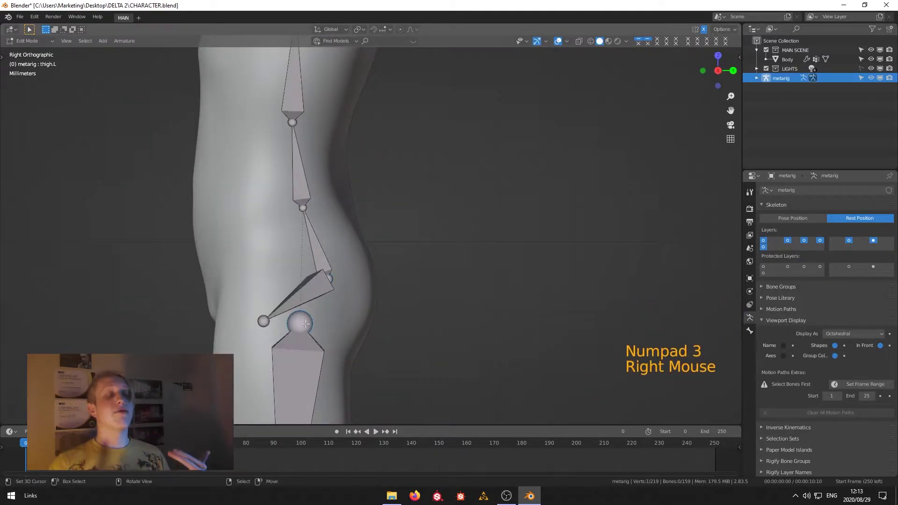
pyautogui.press('g')
pyautogui.click(286, 322)
# Step: Snap the 3D cursor to the top joint of thigh.L, and snap the end of pelvis.L to the cursor
pyautogui.scroll(-7, 287, 323)
pyautogui.scroll(1, 287, 323)
pyautogui.scroll(-1, 286, 322)
pyautogui.moveTo(287, 322); pyautogui.dragTo(444, 364, button='middle')
pyautogui.scroll(6, 388, 325)
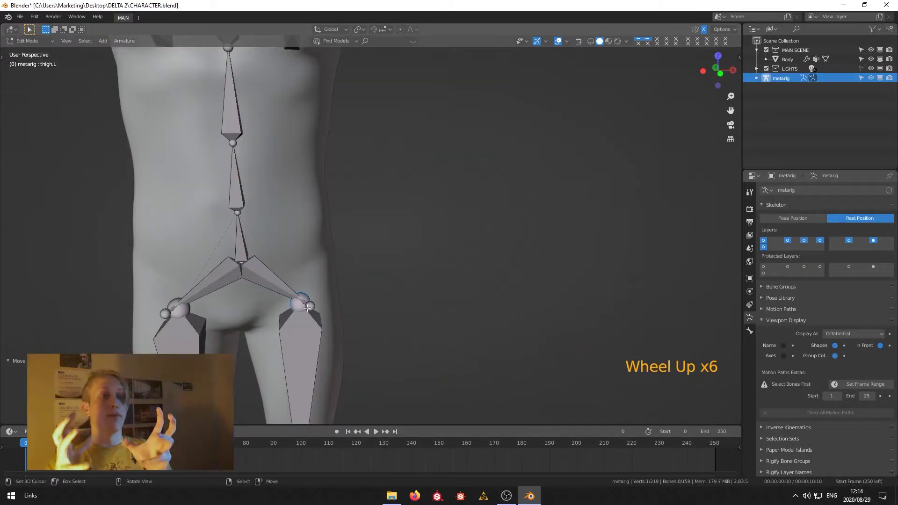
pyautogui.hotkey('shift', 's')
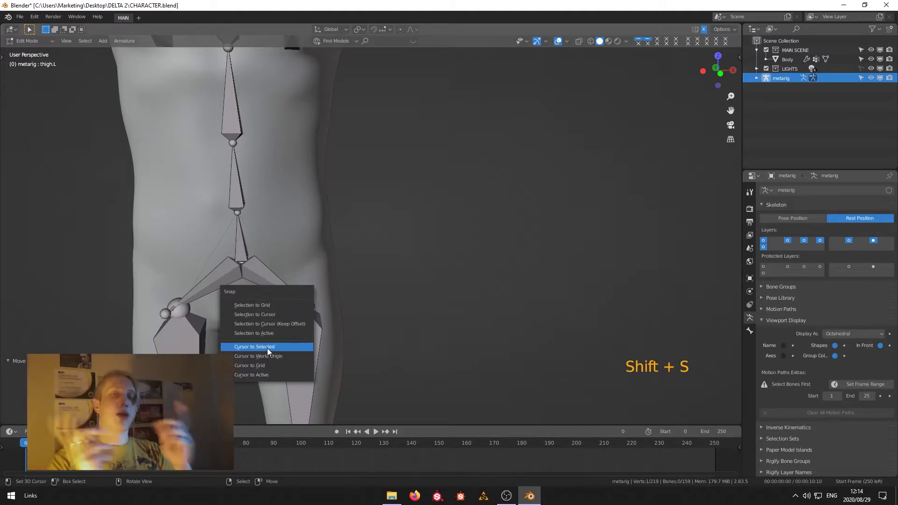
pyautogui.rightClick(302, 309)
pyautogui.hotkey('shift', 's')
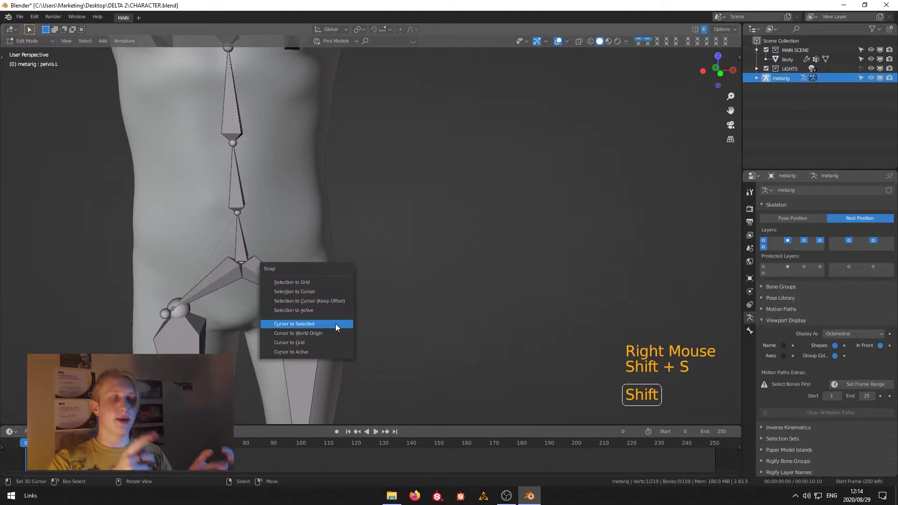
pyautogui.click(302, 292)
# Step: Move the upper joint of spine.002 toward the back of the mesh's torso in right side view
pyautogui.moveTo(341, 357); pyautogui.dragTo(201, 307, button='middle')
pyautogui.scroll(-5, 255, 371)
pyautogui.moveTo(254, 371); pyautogui.dragTo(207, 307, button='middle')
pyautogui.scroll(2, 333, 318)
pyautogui.scroll(3, 332, 318)
pyautogui.press('KP_3')
pyautogui.press('g')
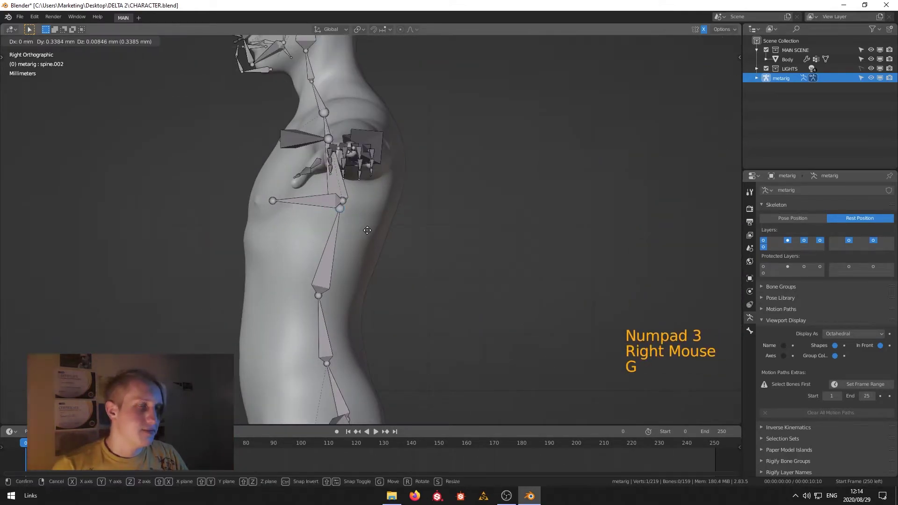
# Step: Move the upper joint of spine.003 back to the base of the mesh's neck in side view
pyautogui.rightClick(327, 115)
pyautogui.press('g')
pyautogui.press('g')
pyautogui.keyDown('shift'); pyautogui.moveTo(323, 111); pyautogui.dragTo(344, 193, button='middle'); pyautogui.keyUp('shift')
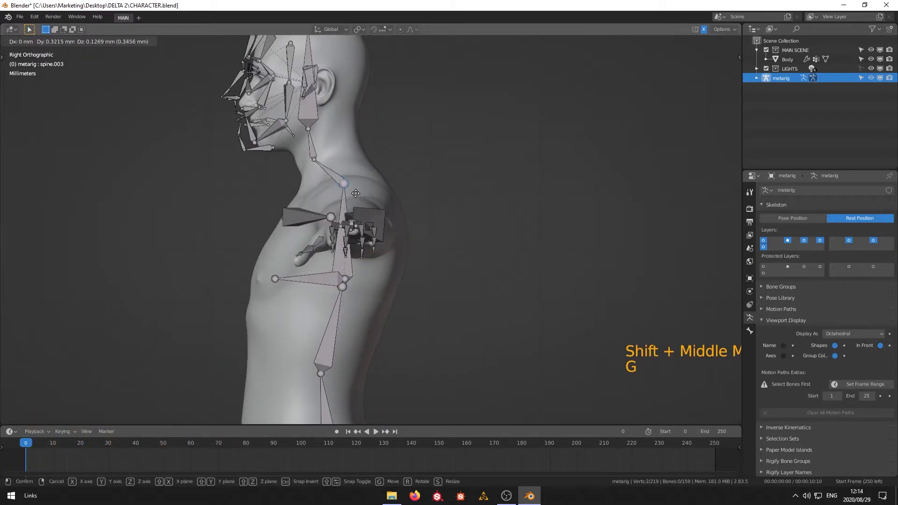
pyautogui.click(355, 193)
# Step: Fine-tune the upper and lower joints of spine.002 to follow the curve of the mesh's back
pyautogui.rightClick(343, 287)
pyautogui.press('g')
pyautogui.click(363, 283)
pyautogui.rightClick(321, 374)
pyautogui.press('g')
pyautogui.click(318, 375)
pyautogui.rightClick(364, 285)
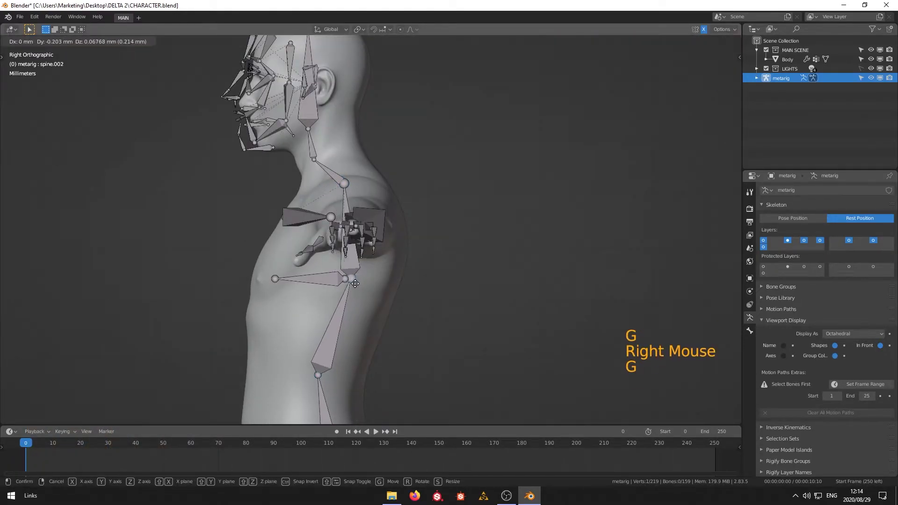
pyautogui.click(356, 284)
# Step: Move the middle neck joint back inside the mesh's neck in side view
pyautogui.scroll(-3, 371, 305)
pyautogui.moveTo(370, 305); pyautogui.dragTo(355, 262, button='middle')
pyautogui.scroll(5, 352, 254)
pyautogui.rightClick(309, 159)
pyautogui.press('g')
pyautogui.click(327, 148)
# Step: Move the joint at the base of the head bone back inside the mesh's neck in right side view
pyautogui.moveTo(329, 146); pyautogui.dragTo(520, 177, button='middle')
pyautogui.keyDown('shift'); pyautogui.moveTo(520, 177); pyautogui.dragTo(516, 225, button='middle'); pyautogui.keyUp('shift')
pyautogui.rightClick(372, 172)
pyautogui.press('g')
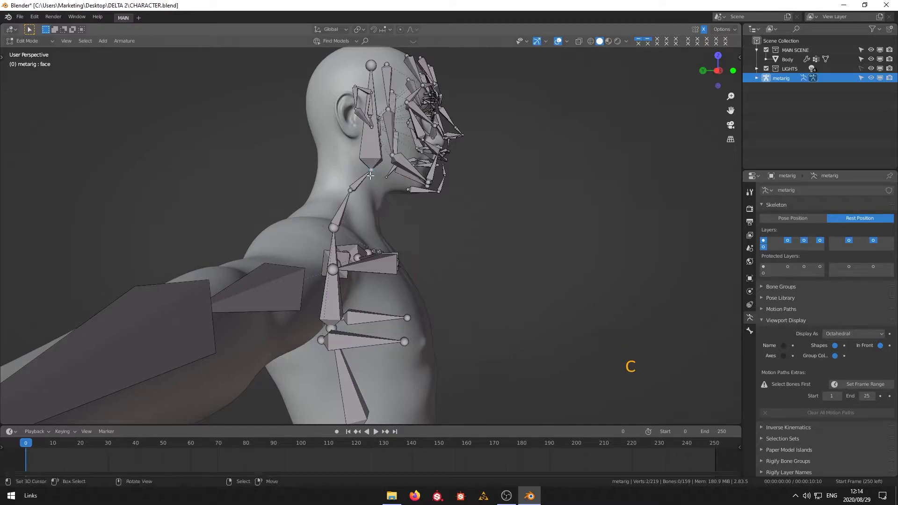
pyautogui.press('g')
pyautogui.rightClick(369, 182)
pyautogui.press('KP_3')
pyautogui.press('g')
pyautogui.click(385, 182)
# Step: Move the upper end of the head bone spine.006 back inside the mesh's head in right side view and save the file
pyautogui.scroll(-3, 385, 181)
pyautogui.rightClick(367, 65)
pyautogui.press('g')
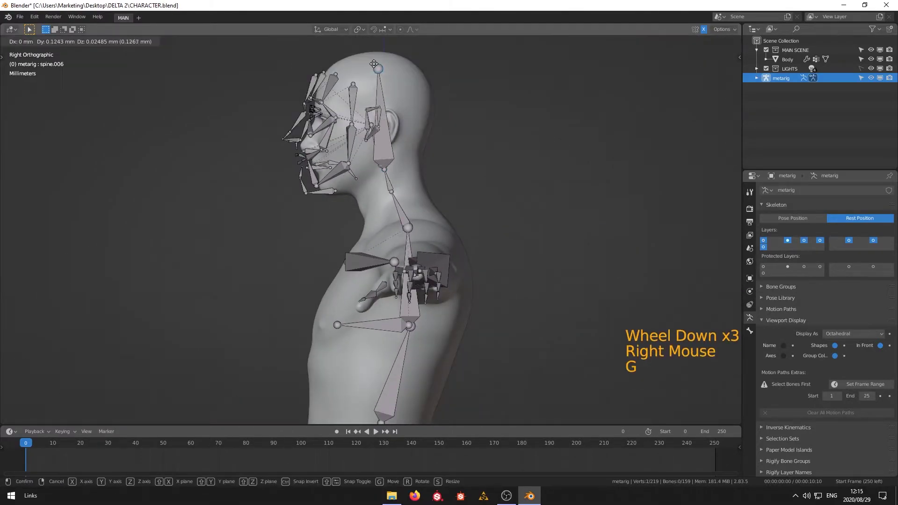
pyautogui.click(375, 66)
pyautogui.scroll(-3, 374, 66)
pyautogui.scroll(-3, 360, 149)
pyautogui.moveTo(374, 66); pyautogui.dragTo(353, 234, button='middle')
pyautogui.keyDown('shift'); pyautogui.moveTo(353, 234); pyautogui.dragTo(339, 328, button='middle'); pyautogui.keyUp('shift')
pyautogui.hotkey('ctrl', 'w')
# Step: Adjust the left upper arm's shoulder joint inside the mesh's shoulder in front and top views
pyautogui.scroll(3, 352, 269)
pyautogui.press('KP_1')
pyautogui.rightClick(345, 296)
pyautogui.press('g')
pyautogui.click(346, 296)
pyautogui.scroll(1, 347, 412)
pyautogui.rightClick(348, 190)
pyautogui.press('g')
pyautogui.click(344, 196)
pyautogui.scroll(5, 344, 197)
pyautogui.press('KP_7')
pyautogui.press('g')
pyautogui.click(338, 335)
# Step: Snap the outer end of shoulder.L onto the upper arm's shoulder joint using the 3D cursor
pyautogui.press('KP_1')
pyautogui.hotkey('shift', 's')
pyautogui.click(338, 335)
pyautogui.rightClick(337, 271)
pyautogui.hotkey('shift', 'a')
pyautogui.hotkey('ctrl', 'z')
pyautogui.hotkey('shift', 's')
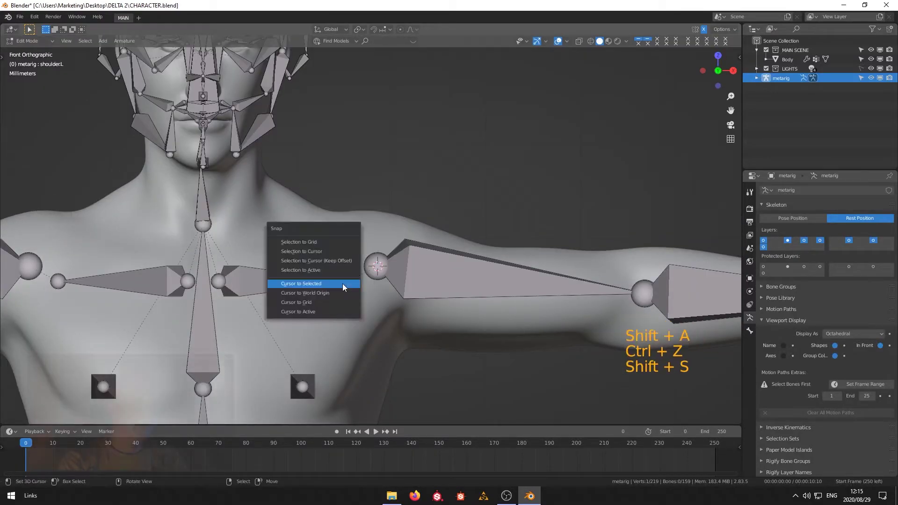
pyautogui.click(310, 252)
# Step: Move the inner end of shoulder.L close to the top of spine.003 at the base of the neck
pyautogui.scroll(-3, 310, 252)
pyautogui.moveTo(310, 251); pyautogui.dragTo(303, 296, button='middle')
pyautogui.press('KP_1')
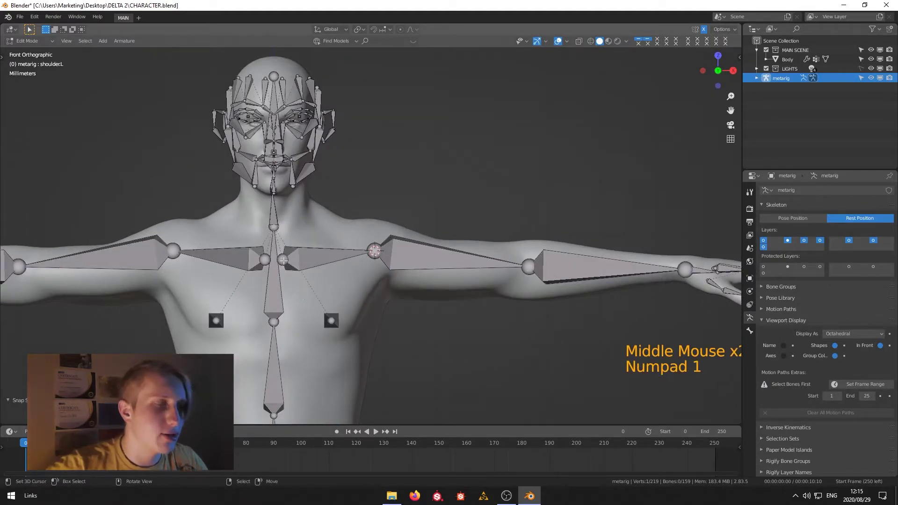
pyautogui.rightClick(283, 260)
pyautogui.moveTo(283, 260); pyautogui.dragTo(243, 281, button='middle')
pyautogui.press('KP_7')
pyautogui.press('g')
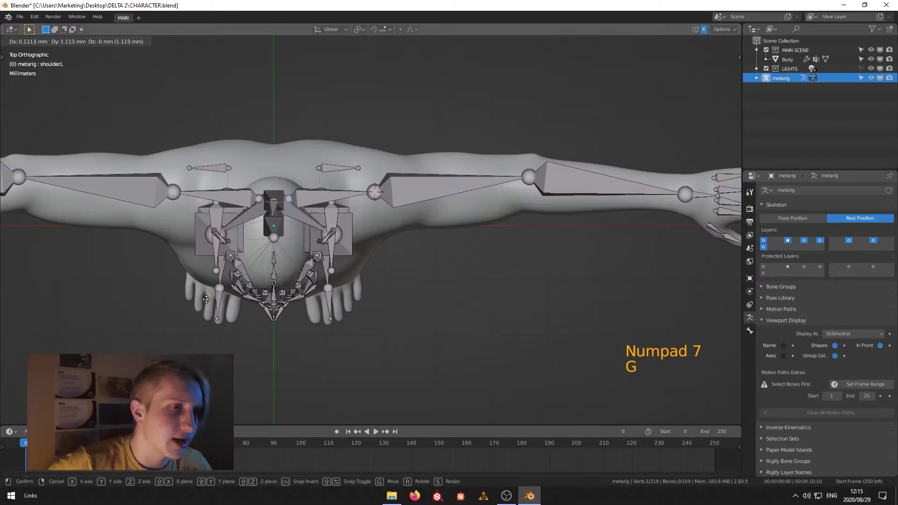
pyautogui.moveTo(194, 304); pyautogui.dragTo(297, 142, button='middle')
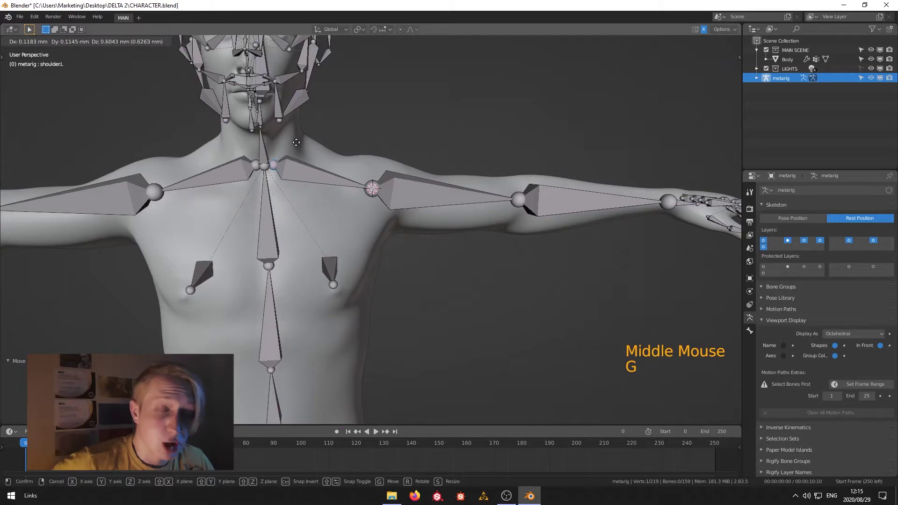
pyautogui.click(309, 145)
# Step: Place the 3D cursor at the upper joint of spine.003 and snap the inner end of shoulder.L onto it
pyautogui.hotkey('shift', 's')
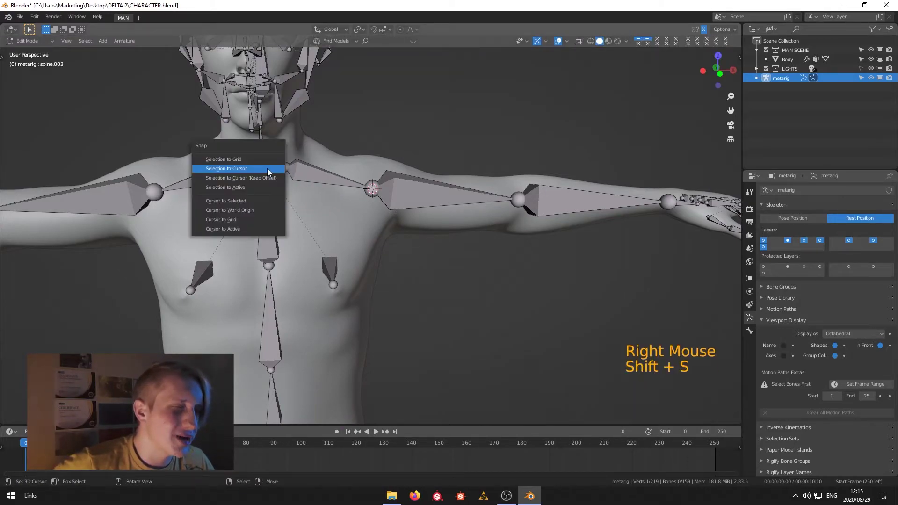
pyautogui.click(236, 201)
pyautogui.rightClick(285, 163)
pyautogui.hotkey('shift', 's')
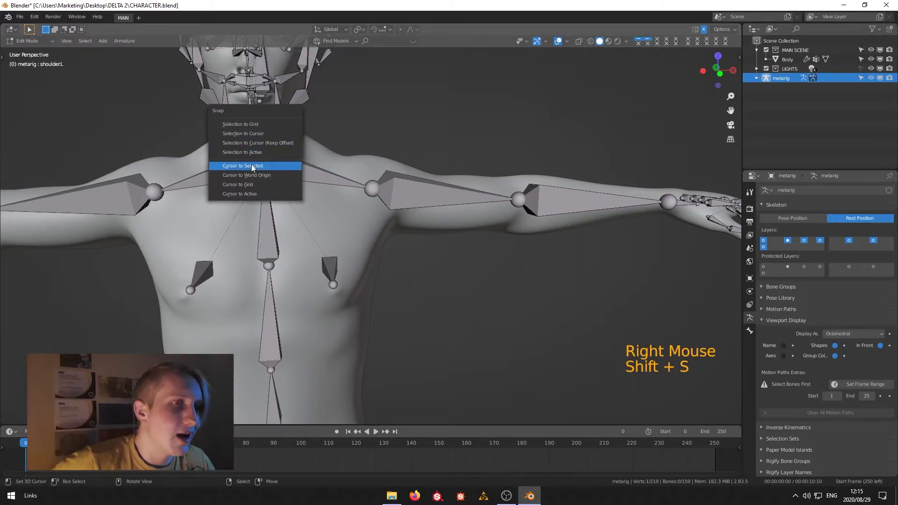
pyautogui.click(239, 135)
# Step: Reposition the breast bones inside the mesh's chest and save the file
pyautogui.moveTo(238, 136); pyautogui.dragTo(363, 240, button='middle')
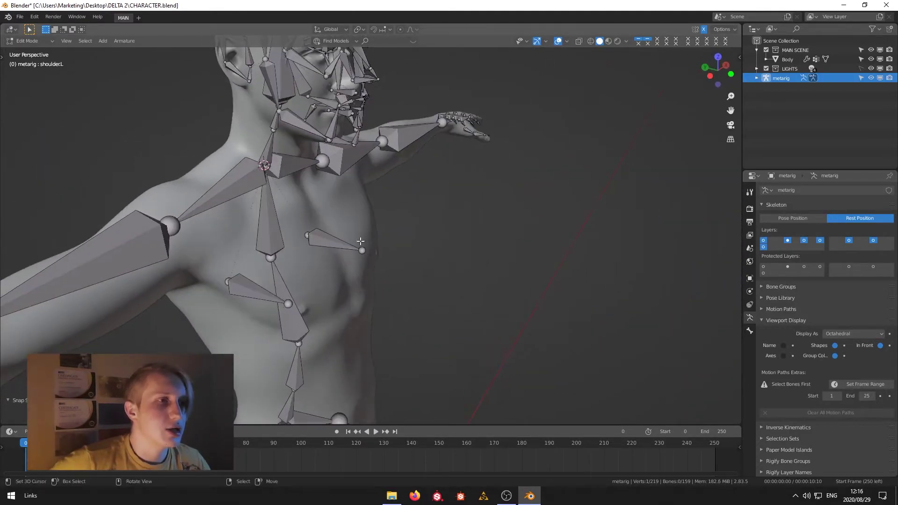
pyautogui.press('g')
pyautogui.press('x')
pyautogui.click(285, 301)
pyautogui.moveTo(299, 290); pyautogui.dragTo(197, 297, button='middle')
pyautogui.press('g')
pyautogui.press('x')
pyautogui.click(263, 366)
pyautogui.moveTo(263, 366); pyautogui.dragTo(377, 265, button='middle')
pyautogui.scroll(-1, 264, 348)
pyautogui.scroll(1, 265, 348)
pyautogui.scroll(-5, 265, 348)
pyautogui.keyDown('shift'); pyautogui.scroll(1, 368, 281); pyautogui.keyUp('shift')
pyautogui.hotkey('ctrl', 'w')
# Step: Align both ends of the middle finger's palm bone with its knuckle and the wrist in top view
pyautogui.scroll(7, 377, 265)
pyautogui.press('KP_7')
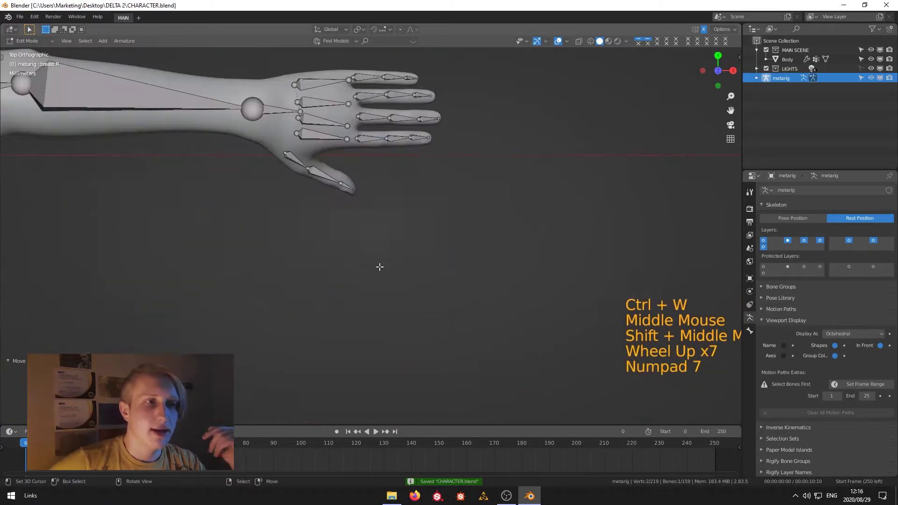
pyautogui.keyDown('shift'); pyautogui.moveTo(383, 211); pyautogui.dragTo(332, 304, button='middle'); pyautogui.keyUp('shift')
pyautogui.scroll(3, 332, 305)
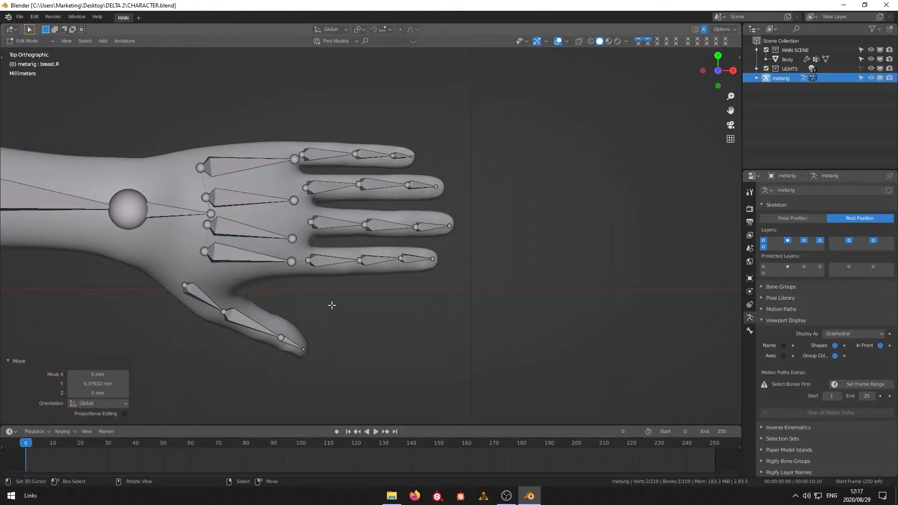
pyautogui.rightClick(293, 239)
pyautogui.press('g')
pyautogui.click(301, 223)
pyautogui.rightClick(207, 225)
pyautogui.press('g')
pyautogui.click(185, 224)
# Step: Move both ends of the ring finger's palm bone and shift the base of palm.04.L toward the wrist
pyautogui.rightClick(206, 198)
pyautogui.press('g')
pyautogui.click(182, 195)
pyautogui.rightClick(294, 200)
pyautogui.press('g')
pyautogui.click(292, 190)
pyautogui.rightClick(200, 167)
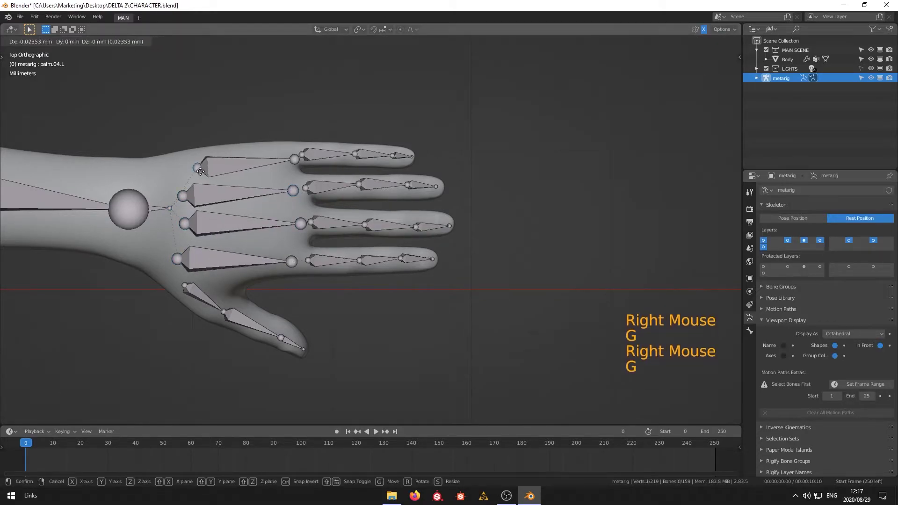
pyautogui.click(184, 166)
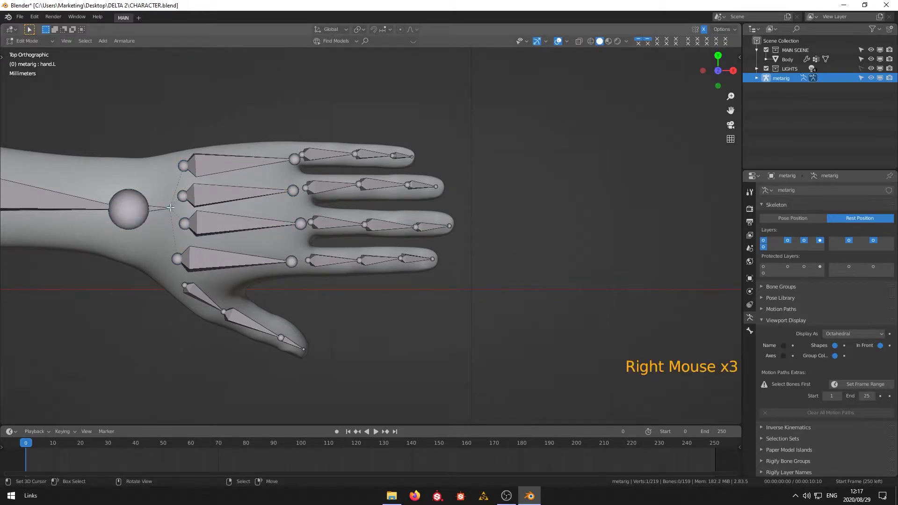
# Step: Extend the tip of hand.L to just before the knuckles and fine-tune the base of the ring finger's palm bone
pyautogui.press('g')
pyautogui.click(297, 207)
pyautogui.press('g')
pyautogui.click(287, 211)
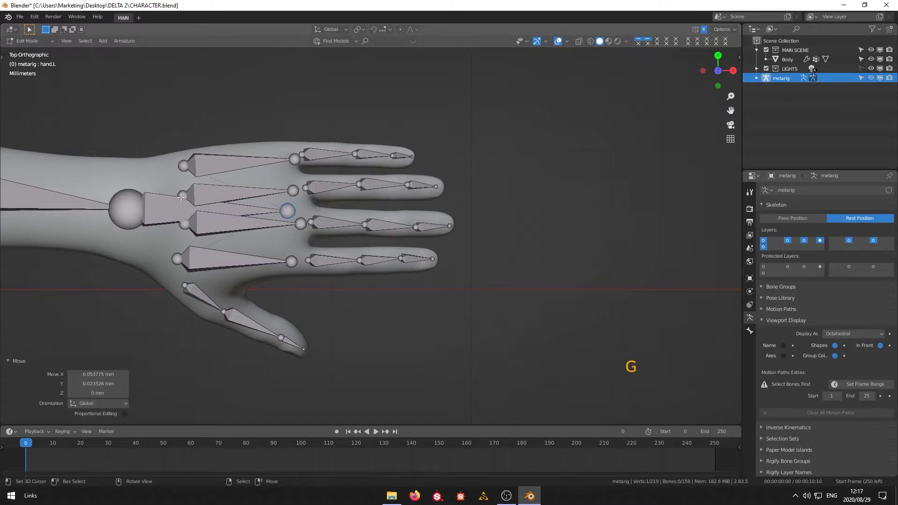
pyautogui.rightClick(183, 195)
pyautogui.press('g')
pyautogui.click(183, 192)
# Step: Hide the middle, ring and little finger bones to isolate the index finger and thumb in front view
pyautogui.rightClick(291, 264)
pyautogui.scroll(3, 291, 264)
pyautogui.keyDown('shift'); pyautogui.moveTo(291, 264); pyautogui.dragTo(348, 407, button='middle'); pyautogui.keyUp('shift')
pyautogui.press('KP_3')
pyautogui.press('KP_1')
pyautogui.moveTo(373, 272); pyautogui.dragTo(391, 259, button='middle')
pyautogui.scroll(-3, 326, 272)
pyautogui.press('KP_7')
pyautogui.scroll(5, 157, 283)
pyautogui.moveTo(460, 170); pyautogui.dragTo(465, 173)
pyautogui.press('a')
pyautogui.press('b')
pyautogui.moveTo(305, 74); pyautogui.dragTo(496, 188)
pyautogui.press('h')
pyautogui.press('KP_1')
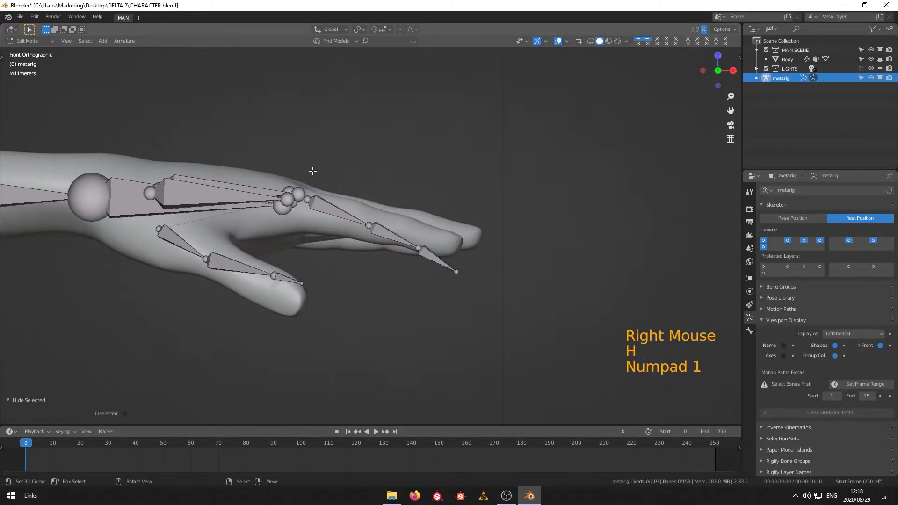
# Step: Move the index finger's joints, from fingertip to base, inside the mesh's finger in front view
pyautogui.rightClick(402, 231)
pyautogui.press('g')
pyautogui.rightClick(402, 231)
pyautogui.press('g')
pyautogui.click(402, 231)
pyautogui.rightClick(456, 272)
pyautogui.press('g')
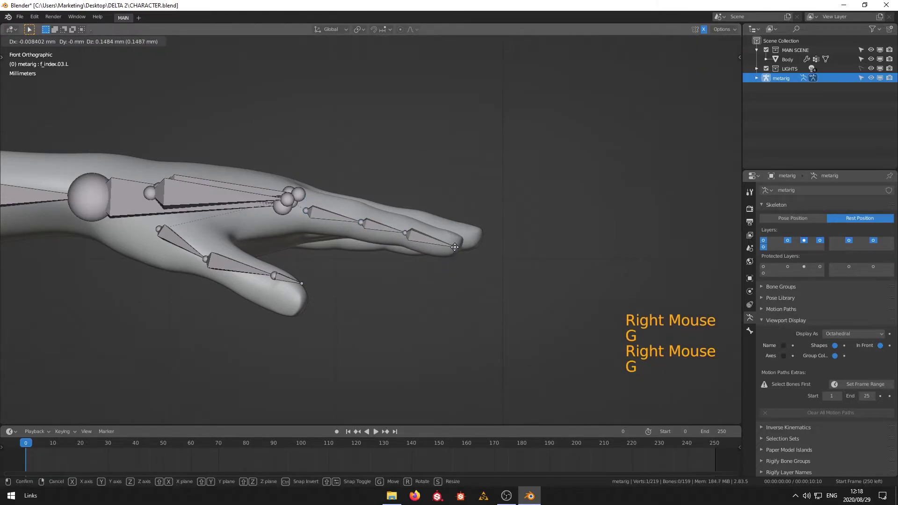
pyautogui.click(454, 246)
pyautogui.rightClick(360, 223)
pyautogui.press('g')
pyautogui.click(358, 220)
pyautogui.rightClick(307, 211)
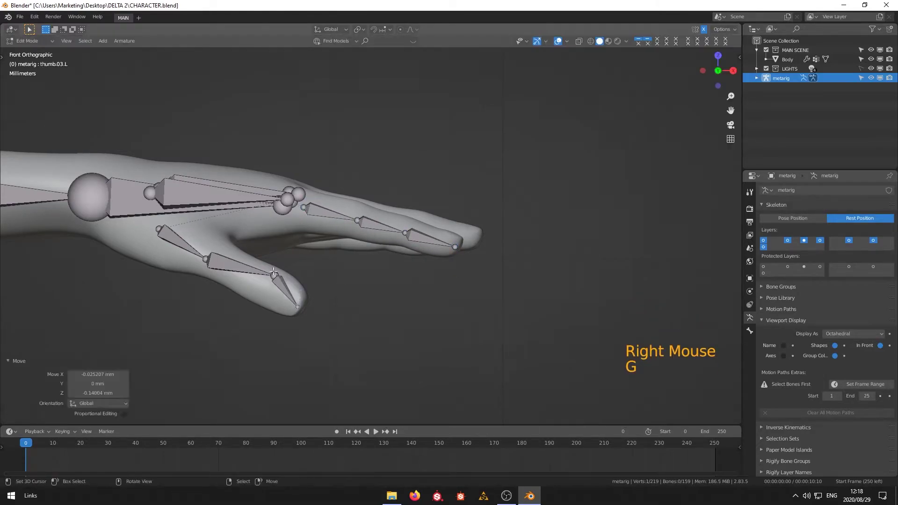
# Step: Fit the thumb's upper and base joints inside the mesh's thumb in front and top views
pyautogui.rightClick(279, 284)
pyautogui.press('g')
pyautogui.click(276, 281)
pyautogui.press('KP_7')
pyautogui.press('g')
pyautogui.click(168, 226)
pyautogui.rightClick(159, 223)
pyautogui.press('KP_1')
pyautogui.press('g')
pyautogui.click(160, 225)
# Step: Reveal the hidden bones, hide only the ring and little fingers, and move the middle finger's joints inside the mesh in front view
pyautogui.press('KP_1')
pyautogui.press('KP_7')
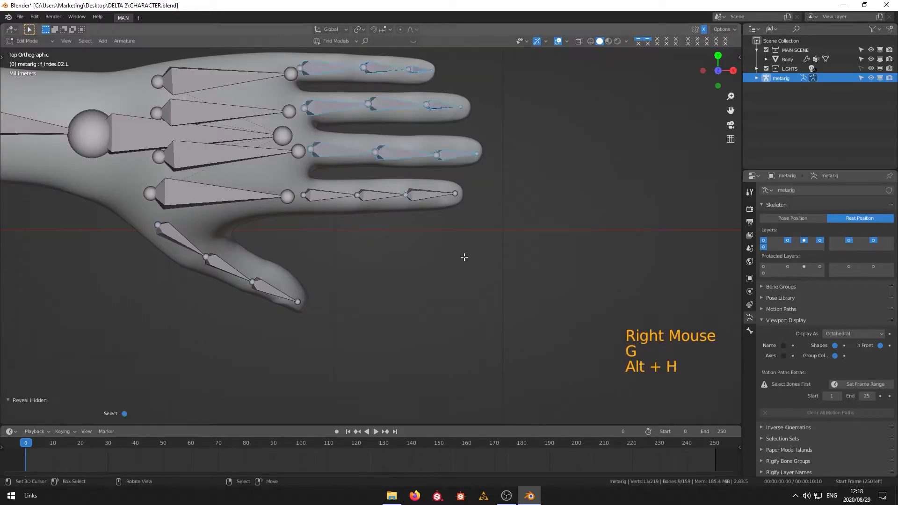
pyautogui.keyDown('shift'); pyautogui.moveTo(317, 199); pyautogui.dragTo(305, 275, button='middle'); pyautogui.keyUp('shift')
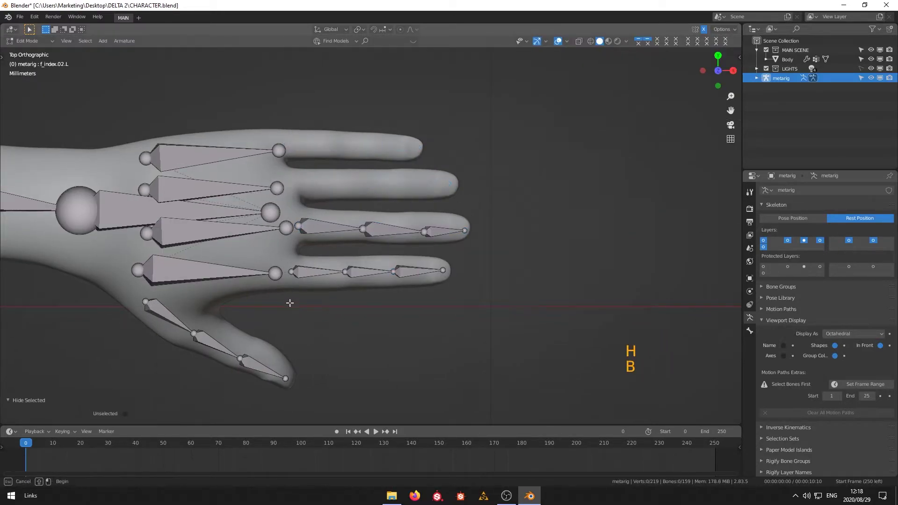
pyautogui.rightClick(464, 314)
pyautogui.press('g')
pyautogui.rightClick(425, 294)
pyautogui.press('g')
pyautogui.rightClick(381, 255)
pyautogui.press('g')
pyautogui.rightClick(361, 258)
pyautogui.press('g')
pyautogui.rightClick(356, 242)
# Step: Center the middle finger's joints within the mesh's finger in top view and reveal the hidden finger bones
pyautogui.moveTo(356, 241); pyautogui.dragTo(414, 236, button='middle')
pyautogui.press('KP_7')
pyautogui.rightClick(414, 236)
pyautogui.press('g')
pyautogui.rightClick(462, 233)
pyautogui.press('g')
pyautogui.rightClick(358, 233)
pyautogui.press('g')
pyautogui.press('KP_1')
pyautogui.press('KP_7')
pyautogui.hotkey('alt', 'h')
pyautogui.rightClick(322, 188)
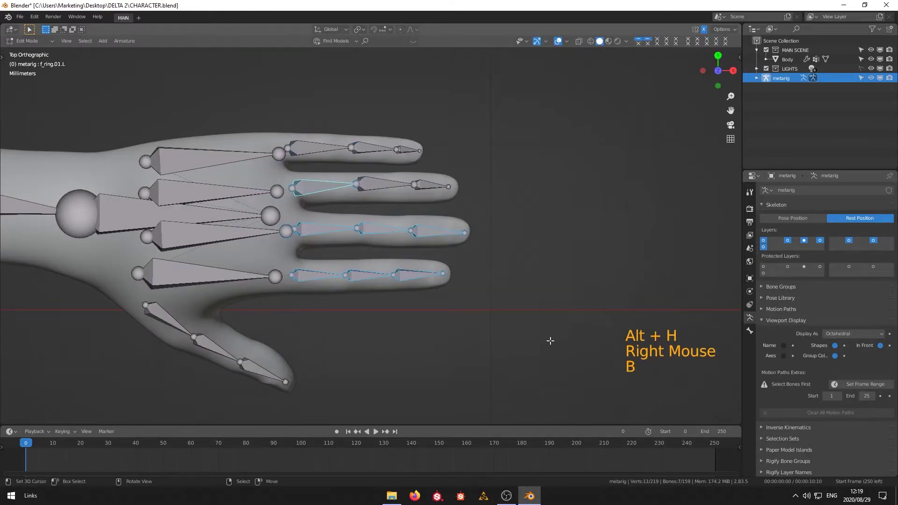
# Step: Move the ring finger's joints, from base to fingertip, toward the mesh's finger in front view
pyautogui.press('KP_1')
pyautogui.keyDown('shift'); pyautogui.moveTo(384, 189); pyautogui.dragTo(316, 287, button='middle'); pyautogui.keyUp('shift')
pyautogui.scroll(2, 330, 299)
pyautogui.rightClick(293, 328)
pyautogui.press('g')
pyautogui.rightClick(371, 375)
pyautogui.press('g')
pyautogui.rightClick(420, 407)
pyautogui.press('g')
pyautogui.click(443, 334)
# Step: Refine the position of the ring finger's base and next joint inside the mesh in front view
pyautogui.rightClick(294, 301)
pyautogui.press('g')
pyautogui.click(300, 299)
pyautogui.rightClick(373, 318)
pyautogui.press('g')
pyautogui.rightClick(363, 316)
# Step: Check the ring finger from the side and reposition its selected joint in front and top views
pyautogui.moveTo(362, 315); pyautogui.dragTo(166, 311, button='middle')
pyautogui.press('KP_1')
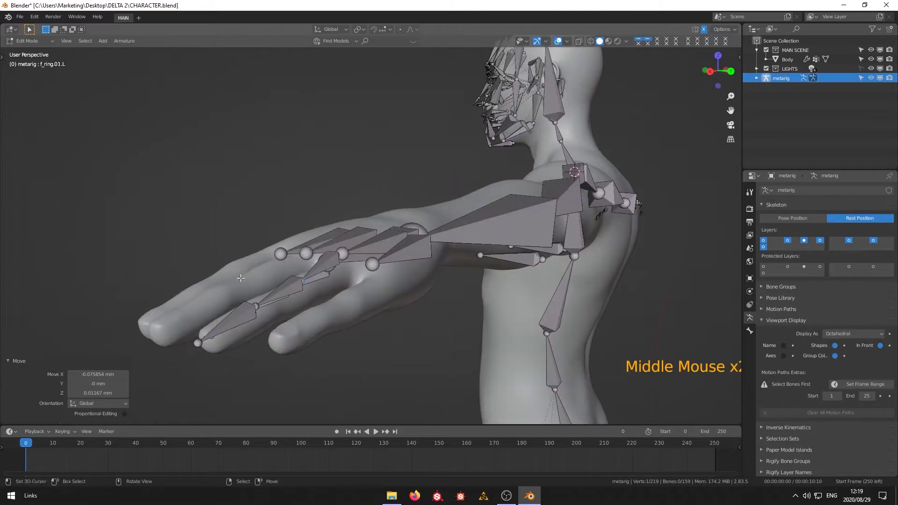
pyautogui.press('KP_1')
pyautogui.press('g')
pyautogui.press('r')
pyautogui.press('r')
pyautogui.click(427, 301)
pyautogui.moveTo(427, 301); pyautogui.dragTo(343, 295, button='middle')
pyautogui.press('KP_7')
pyautogui.press('g')
pyautogui.click(327, 321)
# Step: Adjust the ring finger's joint and the palm.04.L bone's tip within the hand in back view
pyautogui.press('KP_1')
pyautogui.press('KP_3')
pyautogui.scroll(-3, 168, 305)
pyautogui.moveTo(168, 305); pyautogui.dragTo(322, 282, button='middle')
pyautogui.rightClick(322, 282)
pyautogui.press('KP_3')
pyautogui.press('ctrl+KP_1')
pyautogui.scroll(3, 322, 277)
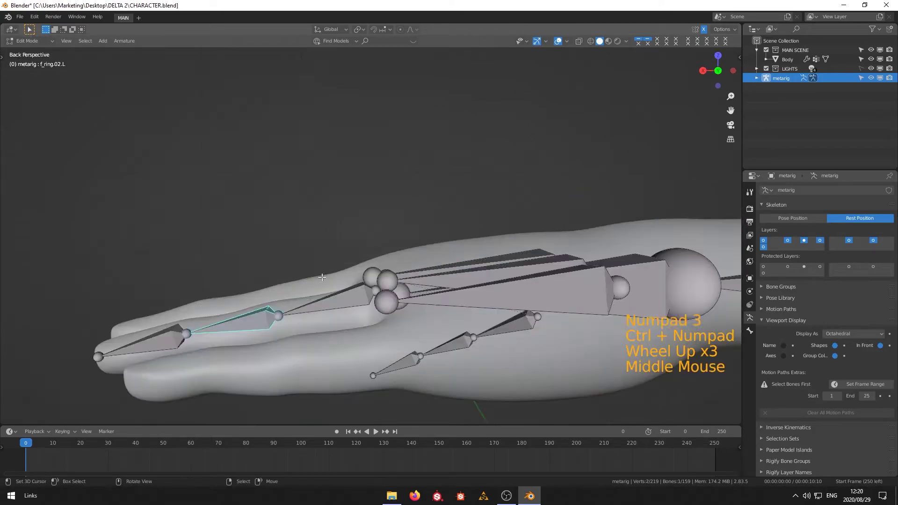
pyautogui.press('ctrl+KP_1')
pyautogui.rightClick(289, 309)
pyautogui.press('g')
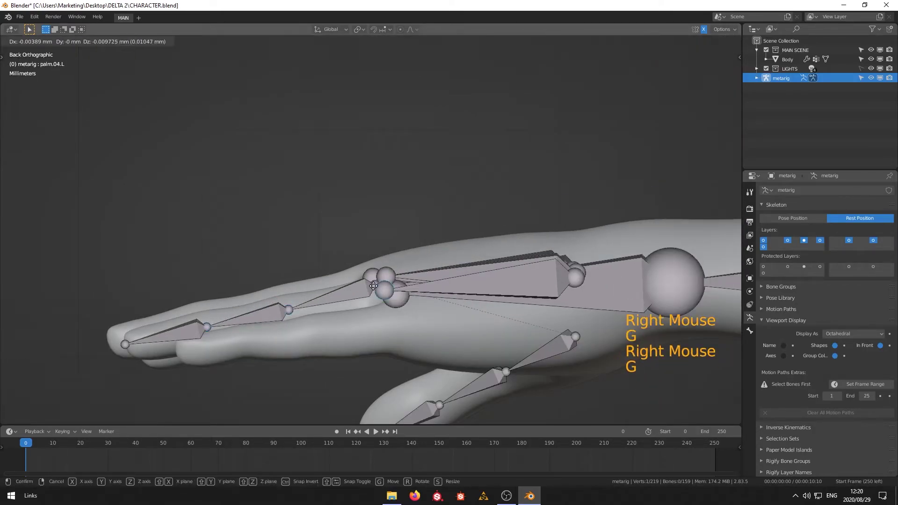
# Step: Reveal the hidden bones and move the little finger's base joint inside the mesh in back view
pyautogui.hotkey('alt', 'h')
pyautogui.rightClick(342, 358)
pyautogui.moveTo(300, 328); pyautogui.dragTo(355, 323, button='middle')
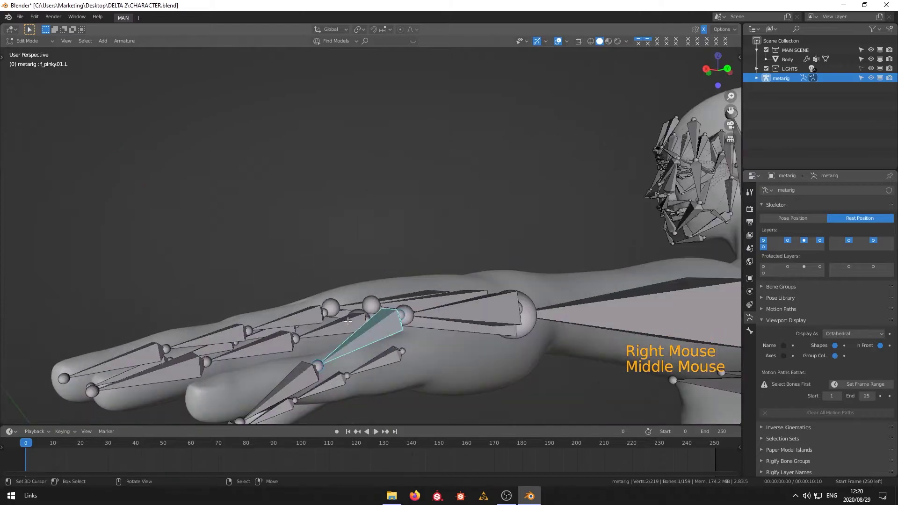
pyautogui.press('ctrl+KP_1')
pyautogui.press('ctrl+KP_1')
pyautogui.rightClick(425, 318)
pyautogui.press('g')
pyautogui.rightClick(428, 345)
pyautogui.rightClick(394, 332)
pyautogui.press('g')
pyautogui.click(401, 352)
# Step: Move the little finger's remaining joints, out to the fingertip, inside the mesh's finger in back view
pyautogui.rightClick(321, 348)
pyautogui.press('g')
pyautogui.click(318, 338)
pyautogui.rightClick(256, 383)
pyautogui.press('g')
pyautogui.rightClick(223, 411)
pyautogui.press('g')
# Step: Snap the little finger's palm bone tip to the finger's base joint using the 3D cursor
pyautogui.moveTo(375, 360); pyautogui.dragTo(476, 385, button='middle')
pyautogui.scroll(-4, 476, 385)
pyautogui.keyDown('shift'); pyautogui.moveTo(402, 346); pyautogui.dragTo(374, 318, button='middle'); pyautogui.keyUp('shift')
pyautogui.keyDown('shift'); pyautogui.moveTo(374, 318); pyautogui.dragTo(389, 281, button='middle'); pyautogui.keyUp('shift')
pyautogui.scroll(7, 384, 314)
pyautogui.rightClick(378, 265)
pyautogui.click(383, 307)
pyautogui.rightClick(375, 265)
pyautogui.hotkey('shift', 's')
pyautogui.click(374, 235)
# Step: Snap the ring and middle fingers' palm bone tips to their finger base joints using the 3D cursor
pyautogui.rightClick(304, 293)
pyautogui.hotkey('shift', 's')
pyautogui.click(303, 325)
pyautogui.rightClick(288, 275)
pyautogui.keyDown('shift'); pyautogui.moveTo(256, 323); pyautogui.dragTo(303, 275, button='middle'); pyautogui.keyUp('shift')
pyautogui.rightClick(284, 283)
pyautogui.hotkey('shift', 's')
pyautogui.click(302, 308)
pyautogui.rightClick(268, 270)
pyautogui.hotkey('shift', 's')
pyautogui.click(252, 256)
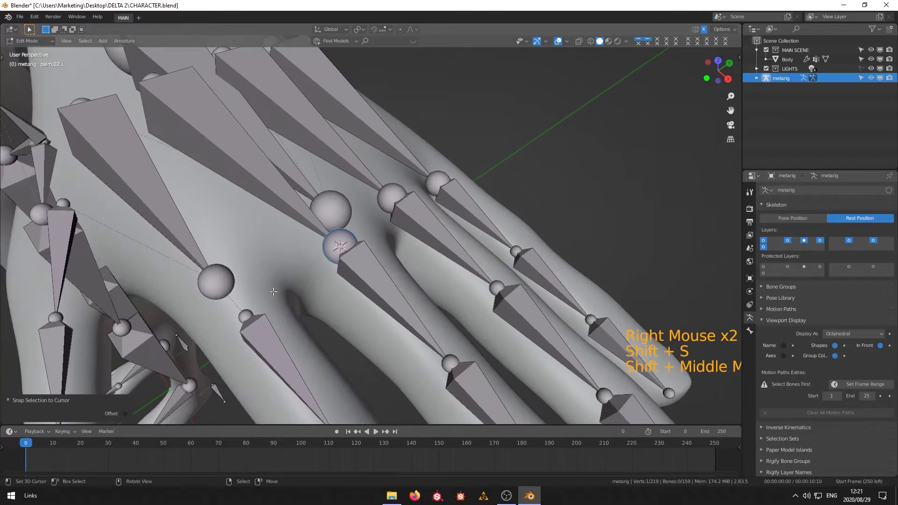
# Step: Snap the index finger's palm bone tip to the finger's base joint using the 3D cursor
pyautogui.rightClick(244, 316)
pyautogui.hotkey('shift', 's')
pyautogui.click(231, 348)
pyautogui.rightClick(211, 290)
pyautogui.hotkey('shift', 's')
pyautogui.click(202, 263)
# Step: Move the palm.03.L bone's joint along the Z axis to fit it within the hand
pyautogui.scroll(-2, 205, 271)
pyautogui.moveTo(208, 280); pyautogui.dragTo(216, 234, button='middle')
pyautogui.moveTo(185, 297); pyautogui.dragTo(201, 286, button='middle')
pyautogui.scroll(4, 201, 286)
pyautogui.keyDown('shift'); pyautogui.moveTo(201, 286); pyautogui.dragTo(514, 276, button='middle'); pyautogui.keyUp('shift')
pyautogui.rightClick(361, 260)
pyautogui.press('Escape')
pyautogui.press('g')
pyautogui.press('z')
pyautogui.click(364, 263)
# Step: Select every bone of the metarig
pyautogui.scroll(-5, 373, 296)
pyautogui.press('a')
pyautogui.press('a')
pyautogui.press('a')
pyautogui.press('a')
pyautogui.scroll(-8, 373, 296)
pyautogui.keyDown('shift'); pyautogui.moveTo(373, 297); pyautogui.dragTo(304, 318, button='middle'); pyautogui.keyUp('shift')
pyautogui.moveTo(304, 319); pyautogui.dragTo(90, 307, button='middle')
pyautogui.scroll(-2, 90, 306)
pyautogui.press('a')
pyautogui.press('a')
pyautogui.press('a')
pyautogui.press('a')
# Step: Clear the roll of all selected metarig bones
pyautogui.press('space')
pyautogui.hotkey('shift', 'a')
pyautogui.hotkey('ctrl', 'z')
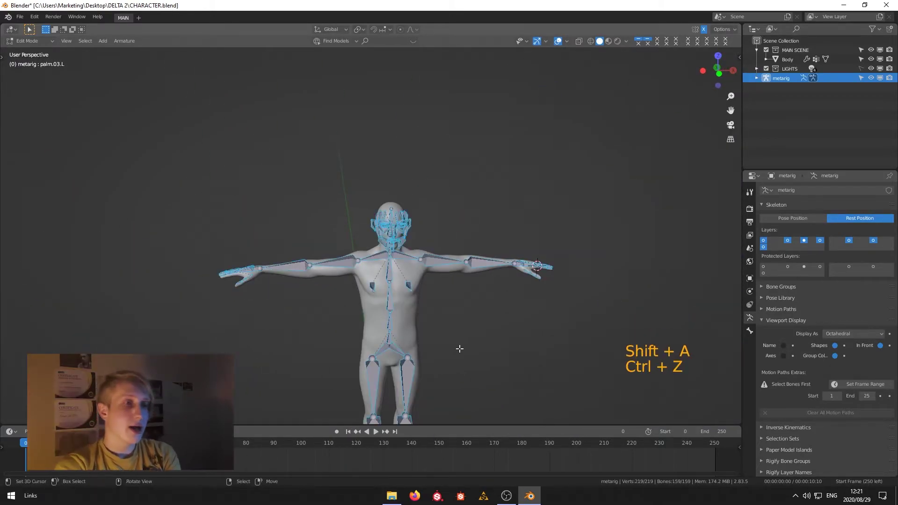
pyautogui.press('space')
pyautogui.click(425, 305)
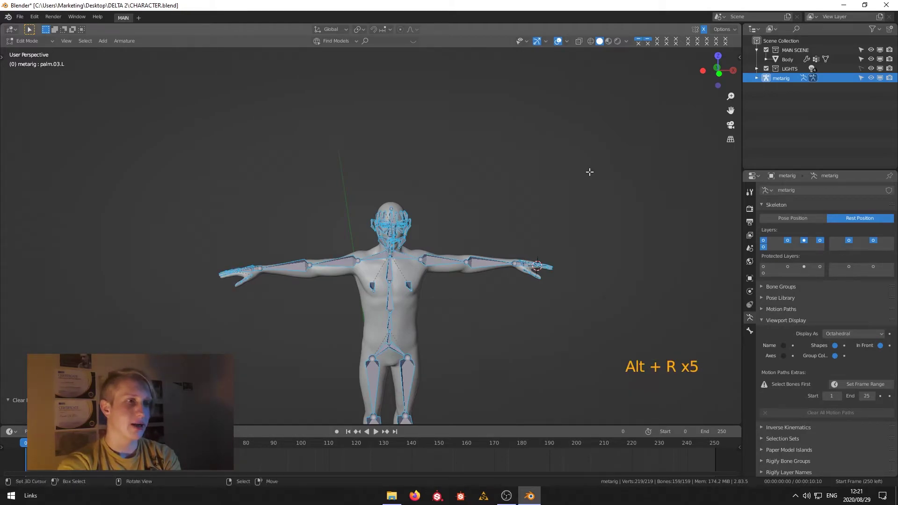
pyautogui.hotkey('alt', 's')
pyautogui.hotkey('alt', 's')
# Step: Examine how the metarig's arm and hand bones sit inside the body mesh
pyautogui.moveTo(589, 206); pyautogui.dragTo(528, 241, button='middle')
pyautogui.scroll(3, 532, 294)
pyautogui.keyDown('shift'); pyautogui.scroll(1, 532, 294); pyautogui.keyUp('shift')
pyautogui.keyDown('shift'); pyautogui.moveTo(532, 294); pyautogui.dragTo(398, 247, button='middle'); pyautogui.keyUp('shift')
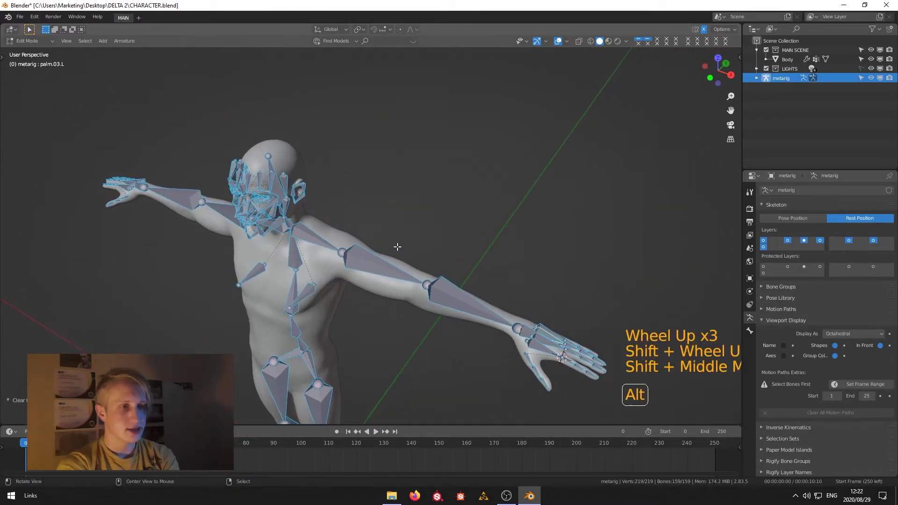
pyautogui.scroll(3, 508, 349)
pyautogui.keyDown('shift'); pyautogui.moveTo(509, 350); pyautogui.dragTo(440, 261, button='middle'); pyautogui.keyUp('shift')
pyautogui.press('a')
pyautogui.scroll(4, 433, 253)
pyautogui.scroll(1, 433, 253)
pyautogui.scroll(-2, 440, 261)
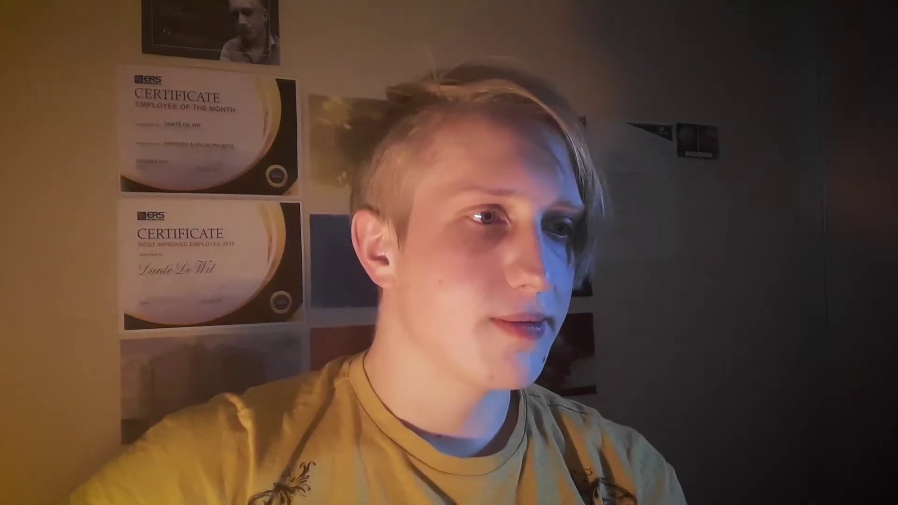